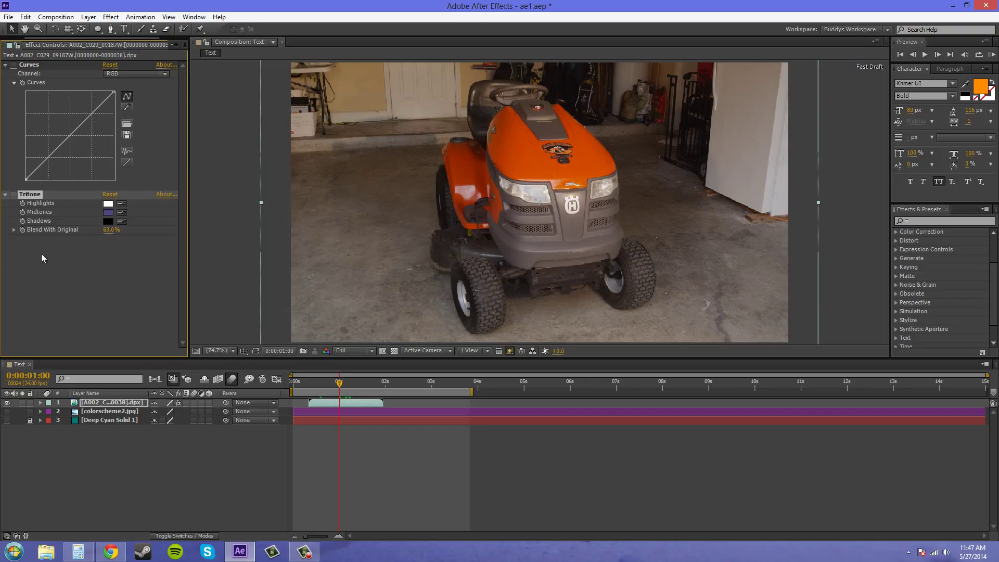
Step: Toggle the Tritone effect off and on to compare, leaving it enabled
left_click(14, 195)
left_click(13, 195)
left_click(13, 194)
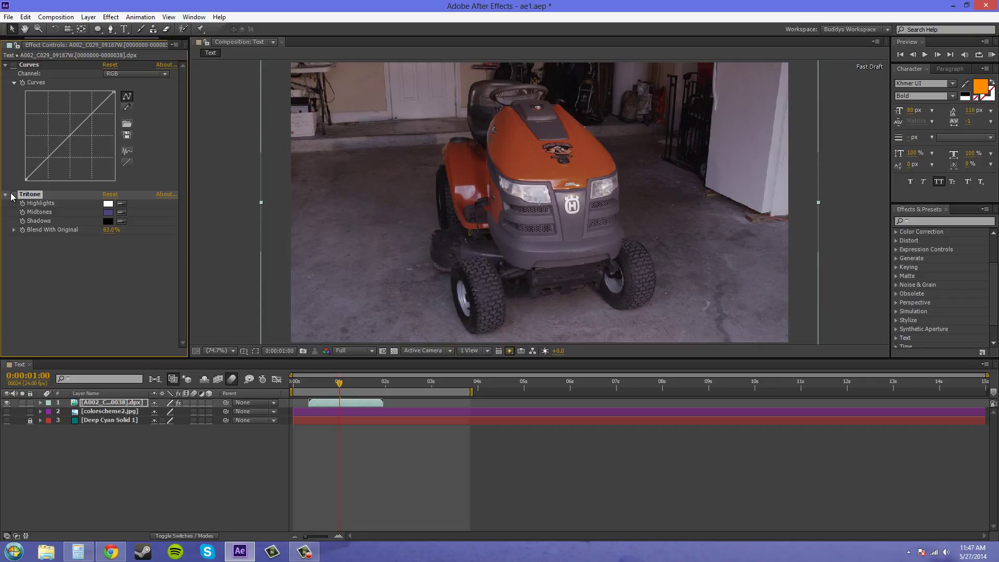
left_click(13, 195)
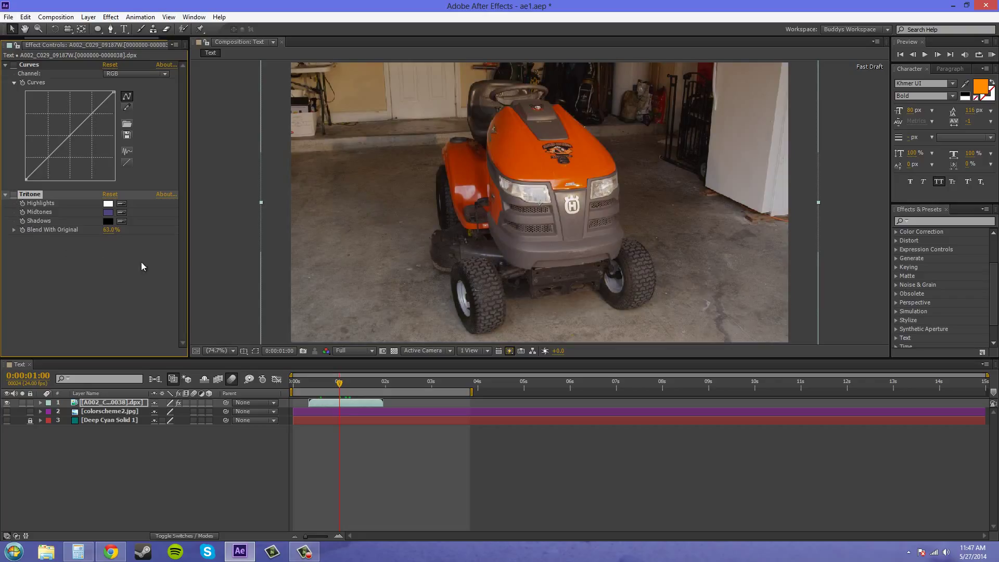
left_click(13, 194)
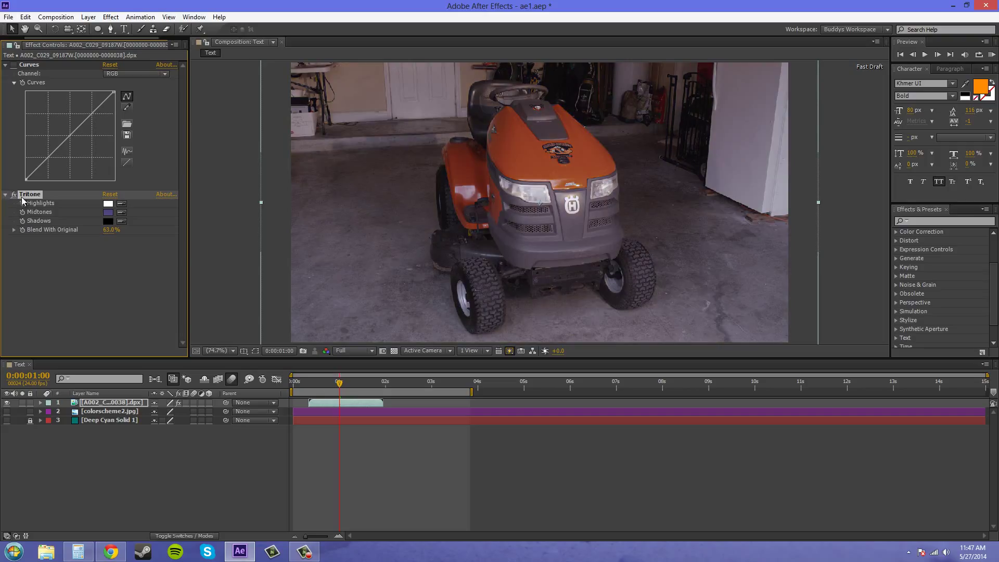
Step: Try darker, mid-grey and near-white colours for Tritone Highlights in the colour picker
left_click(108, 203)
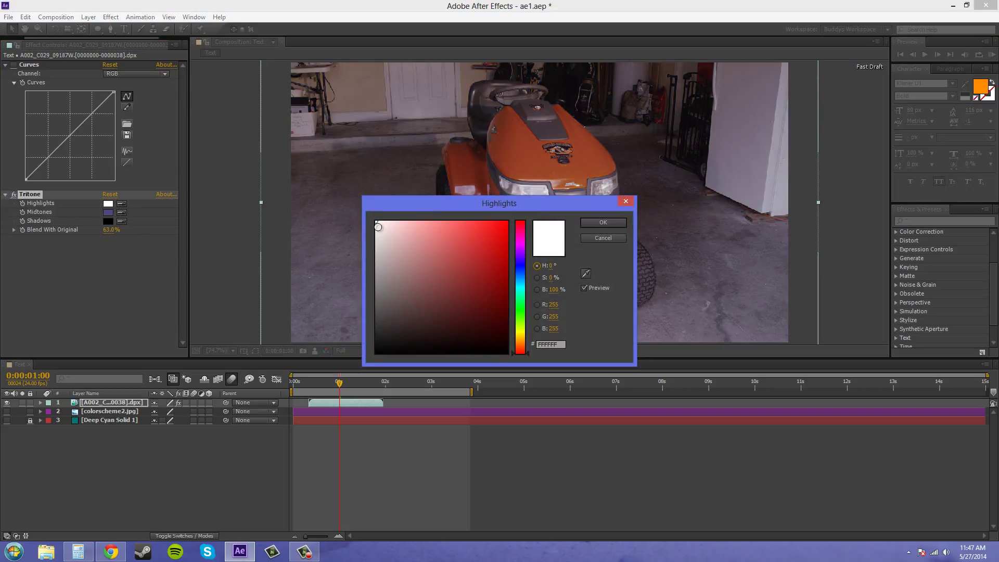
left_click_drag(376, 225, 369, 370)
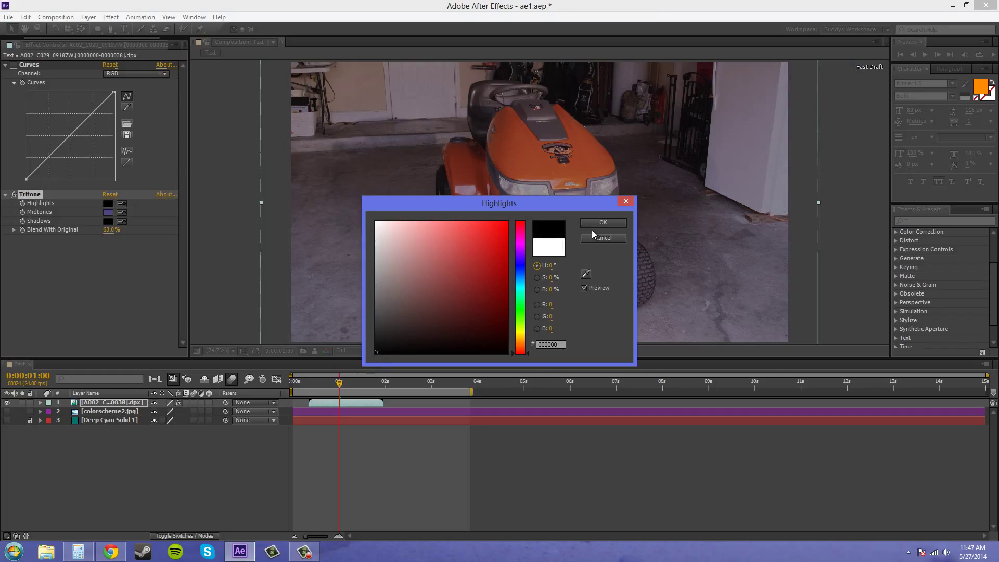
left_click(604, 225)
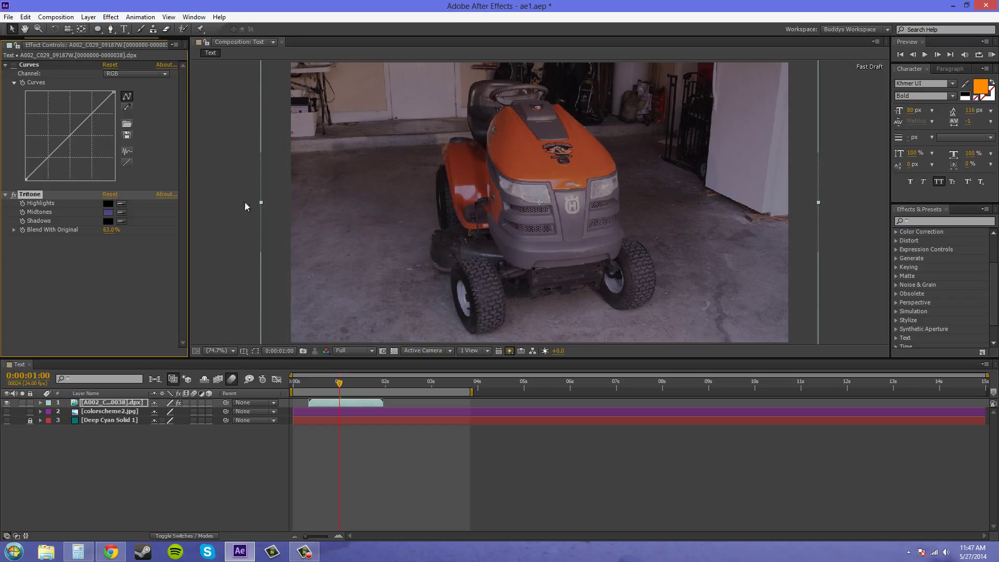
left_click(108, 203)
mouse_move(383, 330)
left_mouse_down()
mouse_move(366, 282)
mouse_move(367, 228)
left_mouse_up()
mouse_move(517, 212)
left_mouse_down()
mouse_move(621, 308)
mouse_move(653, 358)
left_mouse_up()
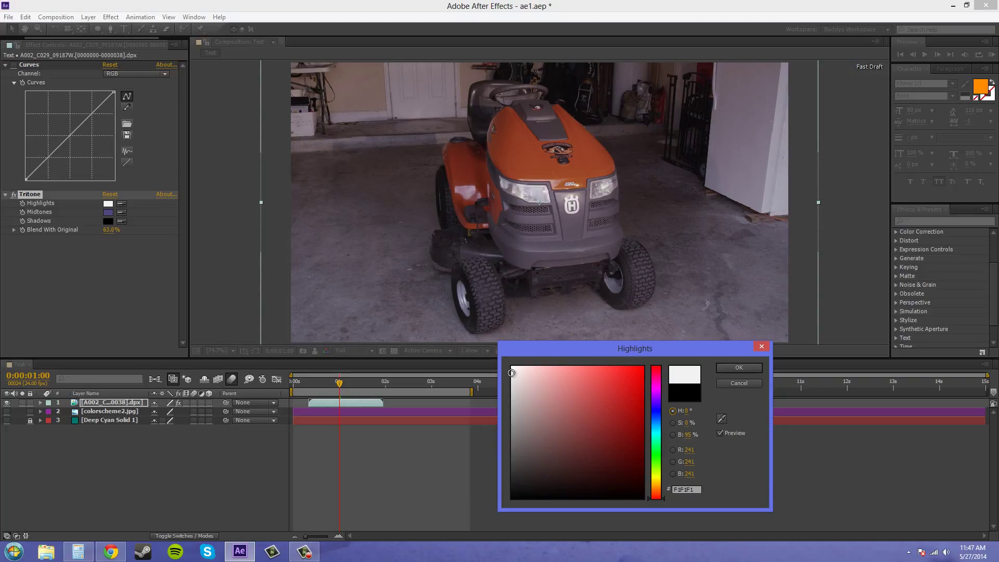
mouse_move(511, 375)
left_mouse_down()
mouse_move(507, 500)
mouse_move(496, 342)
mouse_move(661, 350)
mouse_move(667, 361)
mouse_move(639, 462)
mouse_move(622, 414)
mouse_move(586, 427)
mouse_move(624, 483)
mouse_move(654, 486)
mouse_move(646, 497)
mouse_move(579, 430)
mouse_move(614, 423)
mouse_move(627, 402)
mouse_move(408, 339)
left_mouse_up()
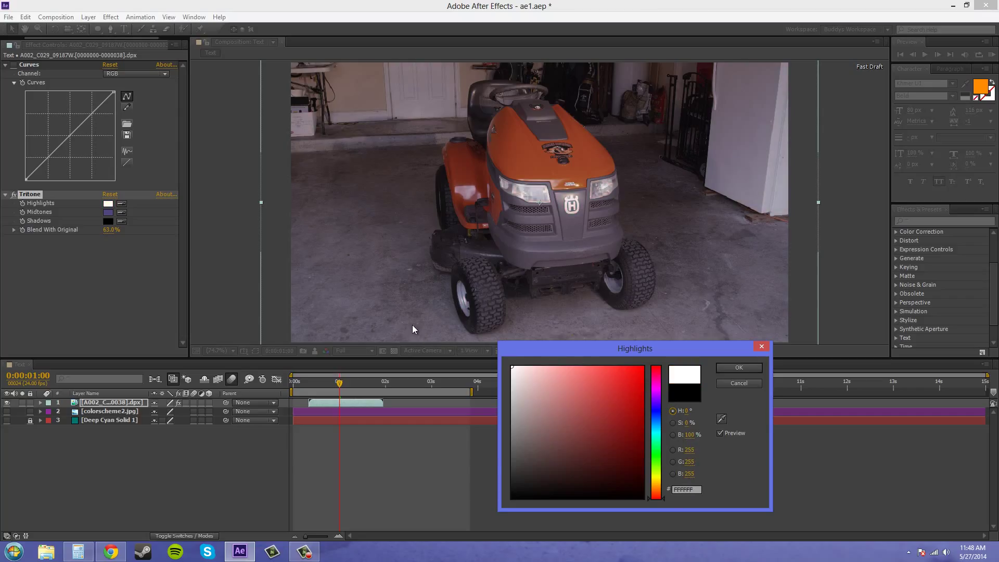
left_click(729, 365)
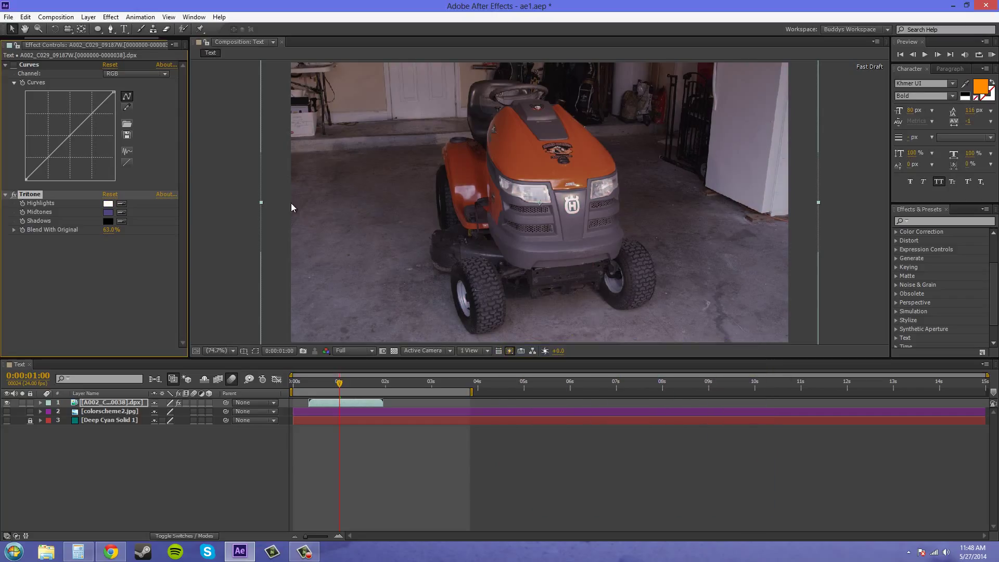
left_click(108, 214)
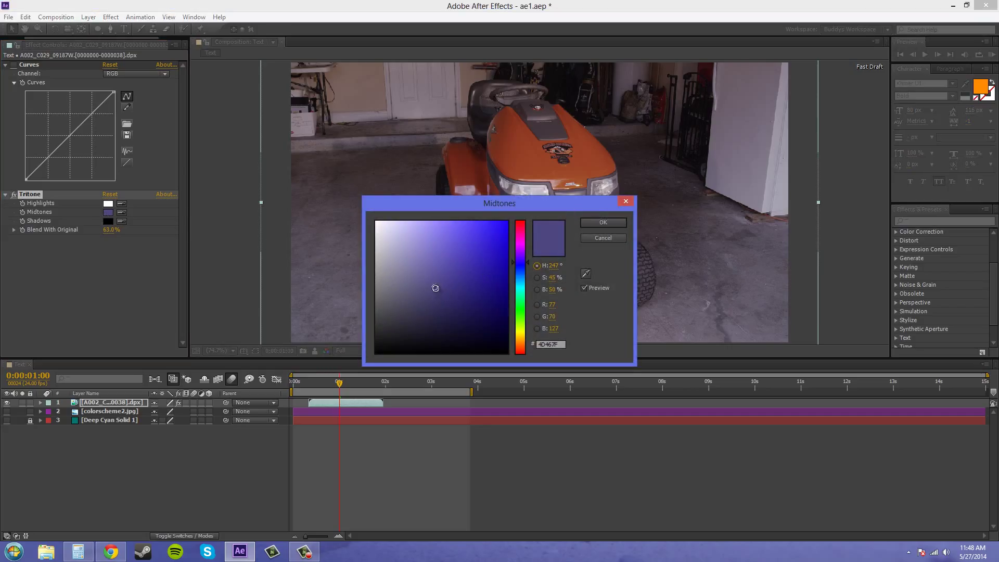
left_click(623, 238)
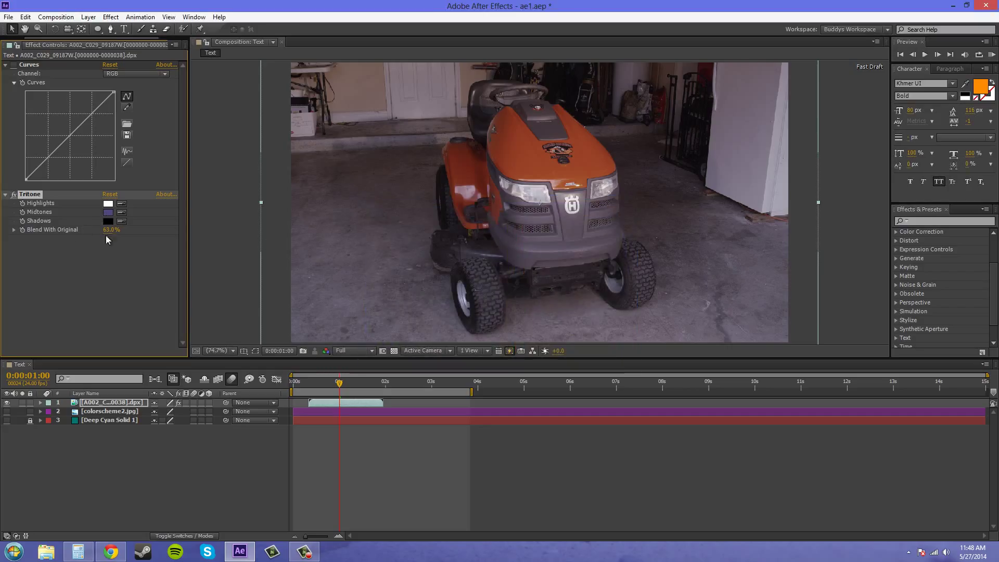
left_click(108, 221)
left_click_drag(507, 207, 845, 339)
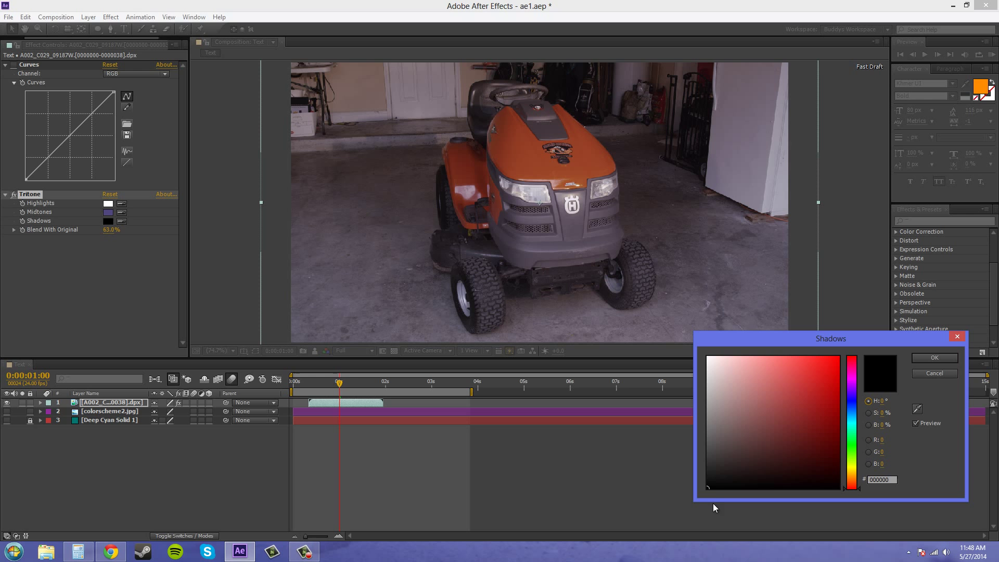
mouse_move(711, 489)
left_mouse_down()
mouse_move(692, 356)
mouse_move(704, 380)
mouse_move(708, 478)
mouse_move(678, 349)
mouse_move(668, 528)
left_mouse_up()
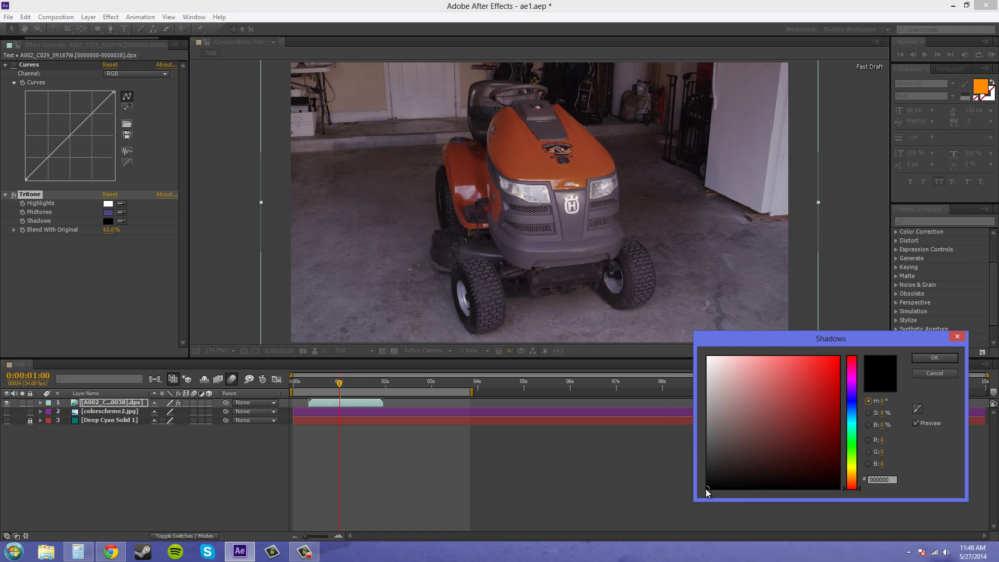
left_click(936, 358)
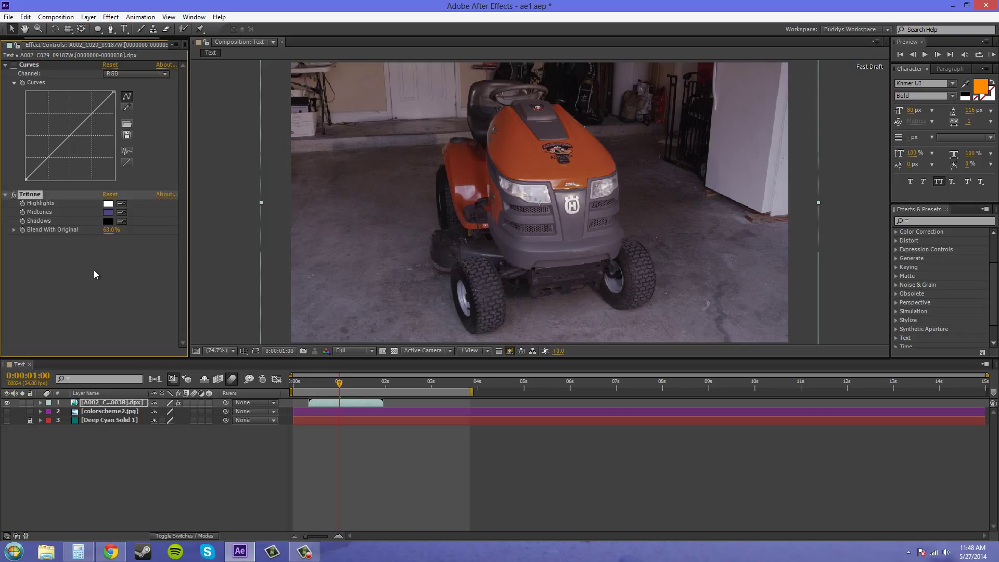
Step: Turn off Tritone and add a Hue/Saturation effect to the tractor footage
left_click(13, 195)
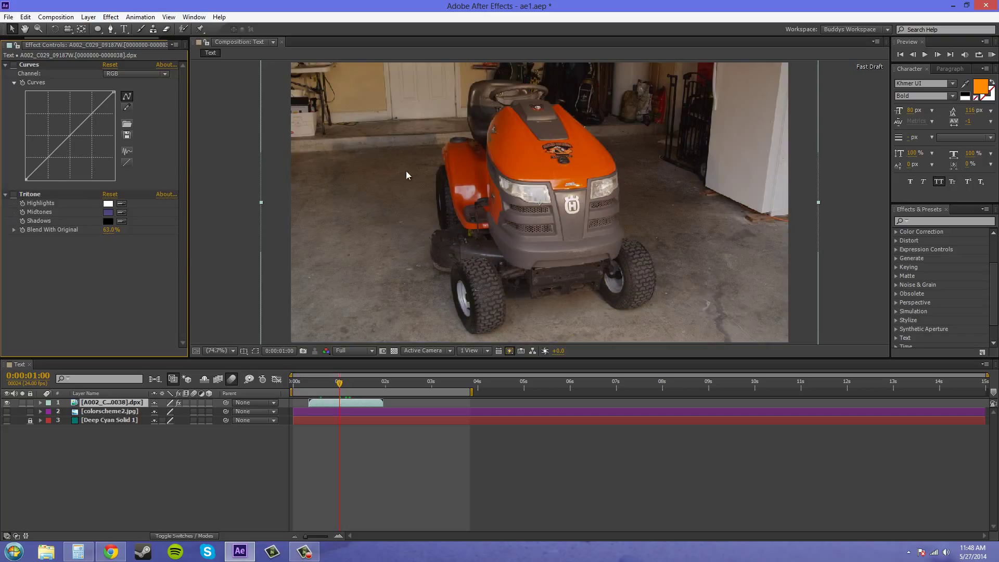
left_click(89, 18)
mouse_move(102, 30)
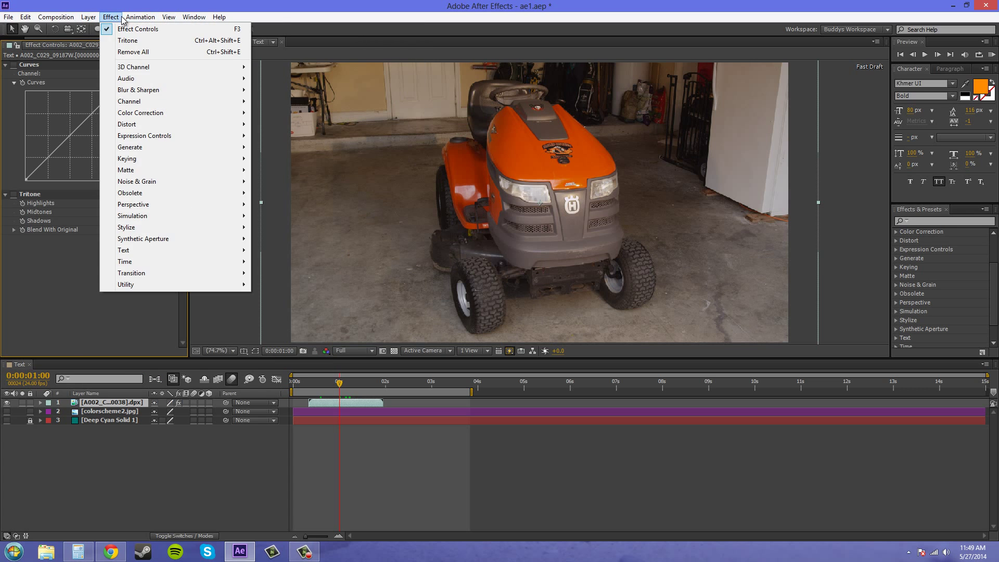
mouse_move(147, 114)
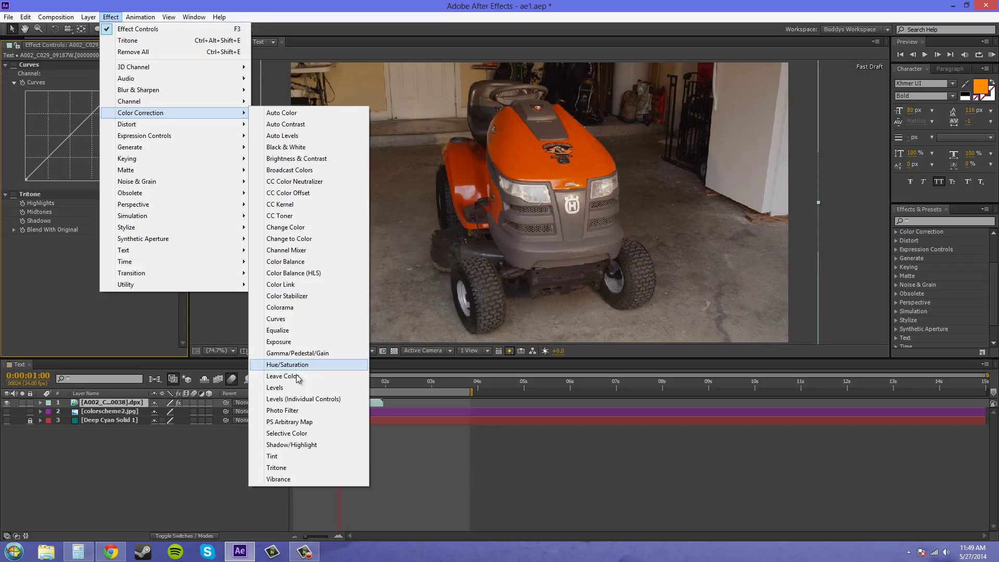
left_click(298, 369)
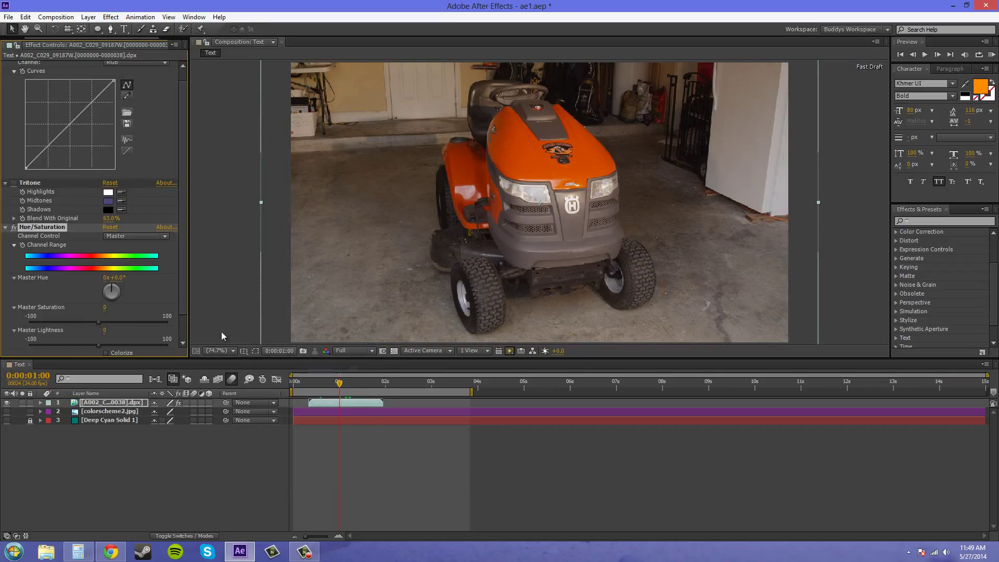
scroll(49, 263, "down", 1)
scroll(86, 278, "down", 1)
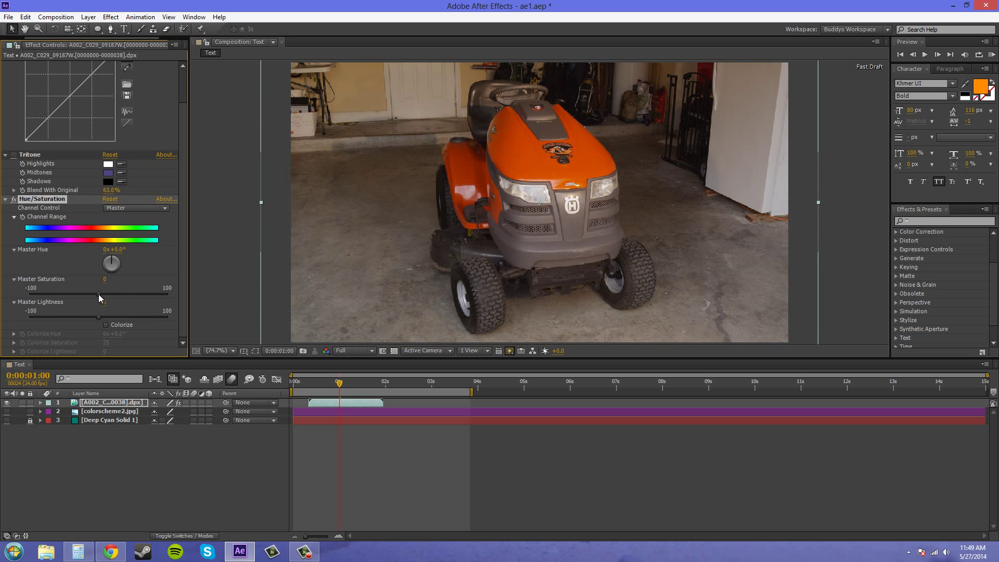
Step: Try Master Saturation values from low up to 100, then enter 0
left_click_drag(99, 295, 16, 289)
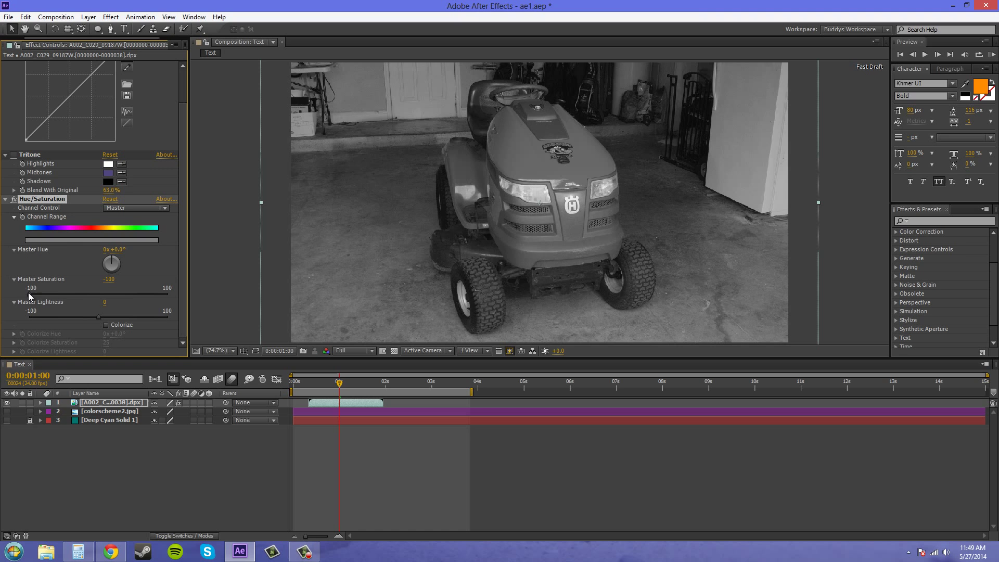
left_click_drag(30, 295, 140, 306)
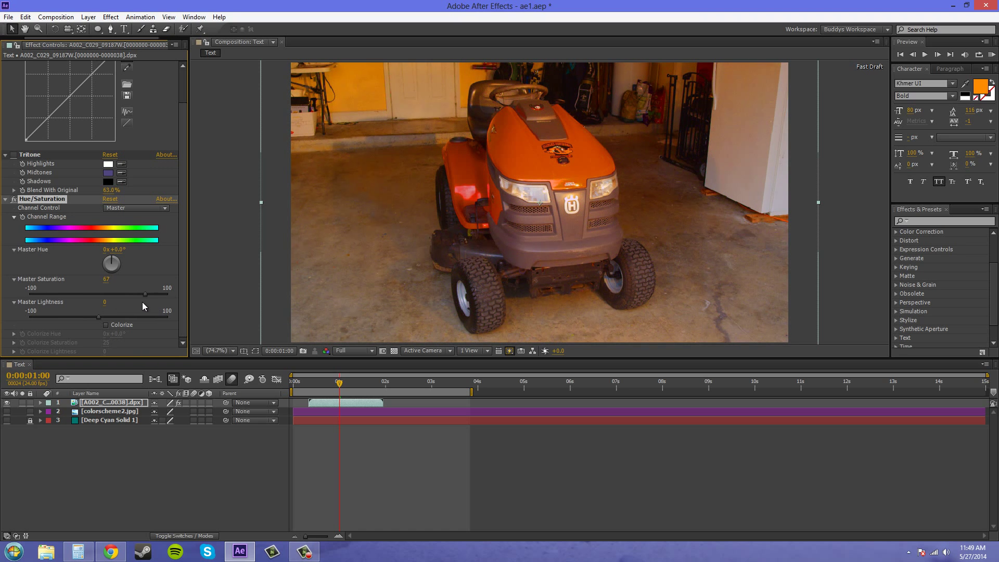
mouse_move(172, 301)
left_mouse_down()
mouse_move(289, 318)
mouse_move(175, 301)
left_mouse_up()
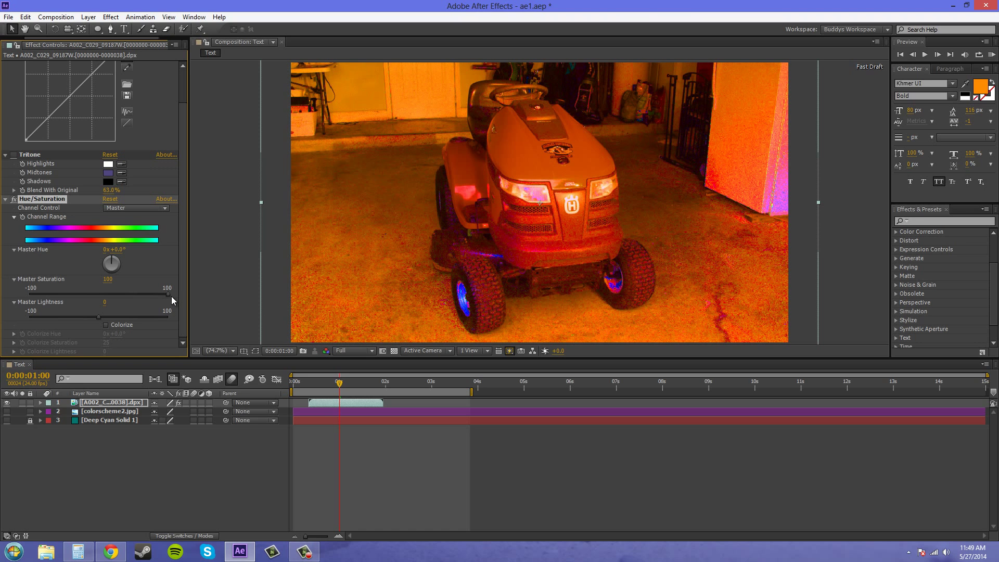
left_click_drag(170, 295, 124, 294)
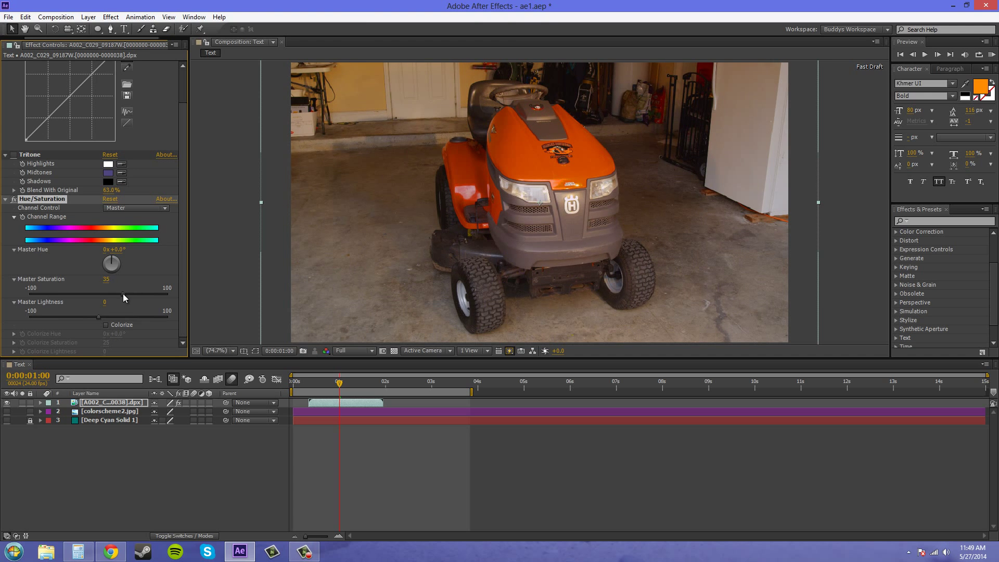
left_click_drag(118, 299, 104, 299)
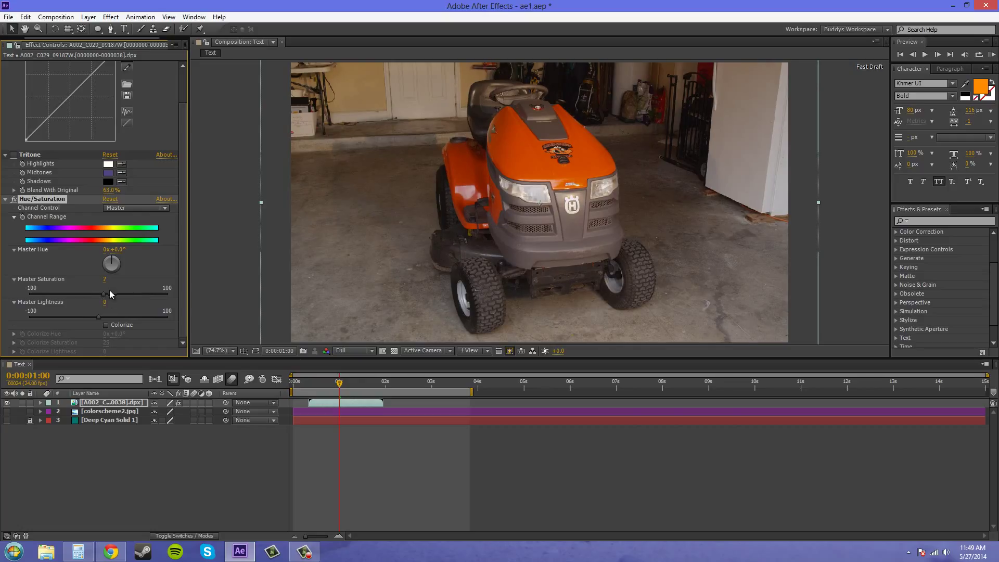
left_click(104, 280)
type("0")
left_click(129, 305)
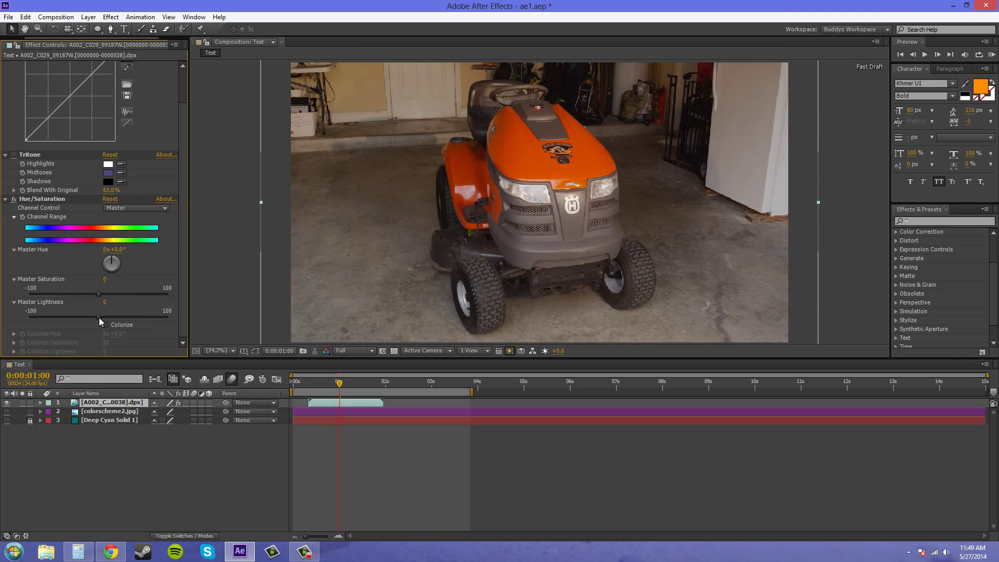
mouse_move(103, 318)
left_mouse_down()
mouse_move(181, 323)
mouse_move(65, 311)
mouse_move(122, 317)
mouse_move(74, 311)
mouse_move(100, 312)
left_mouse_up()
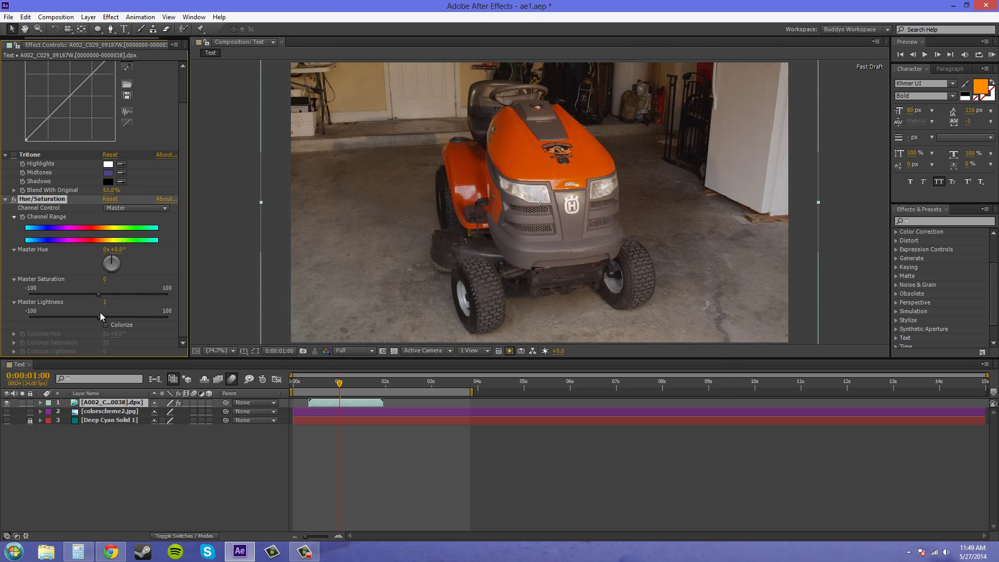
key("ctrl+z")
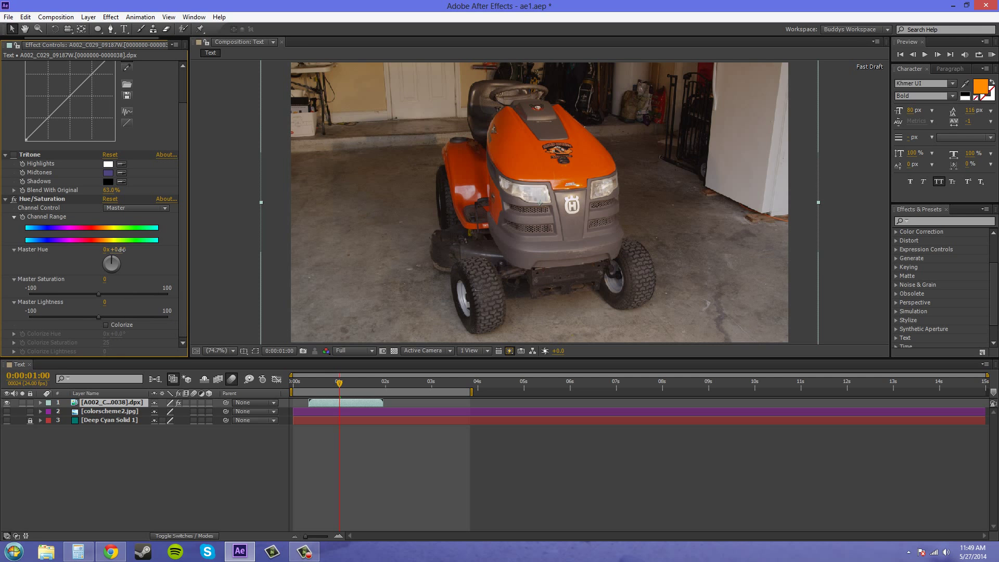
left_click_drag(114, 250, 89, 261)
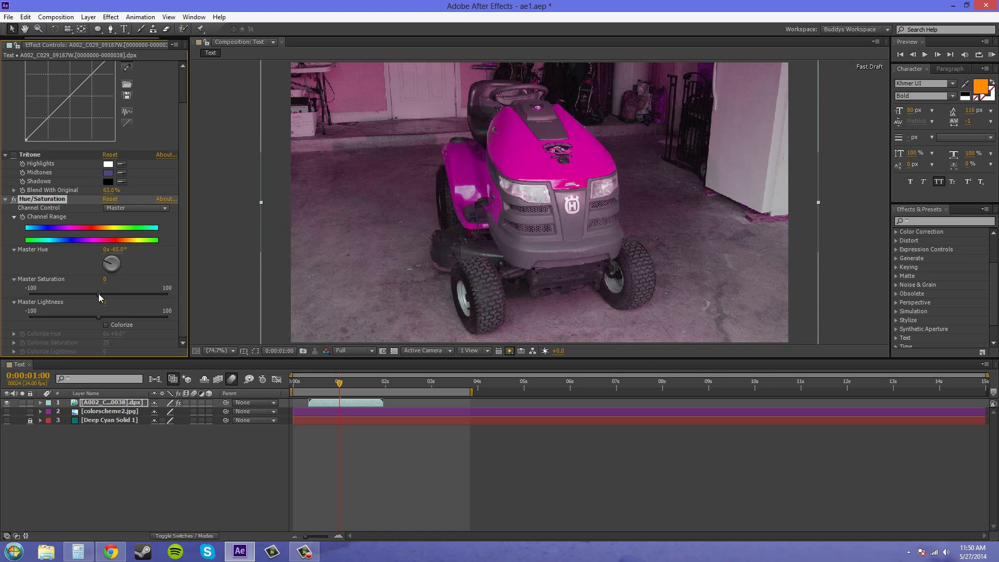
mouse_move(99, 294)
left_mouse_down()
mouse_move(10, 289)
mouse_move(169, 297)
mouse_move(125, 301)
mouse_move(106, 290)
left_mouse_up()
left_click(119, 250)
type("0")
key("Return")
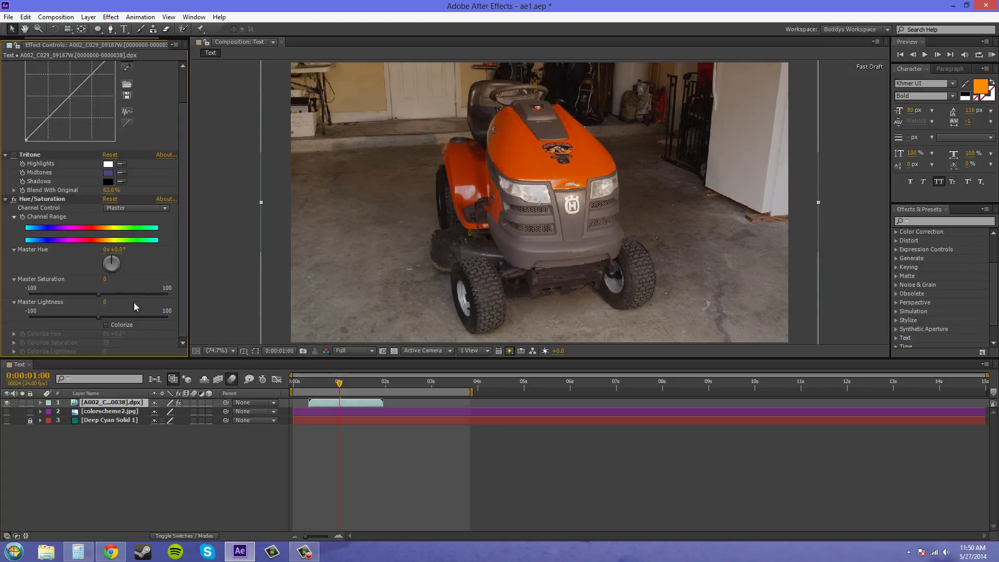
Step: Enable Colorize with hue −37°, saturation 19 and lightness −20 for a muted purple tint
left_click(107, 324)
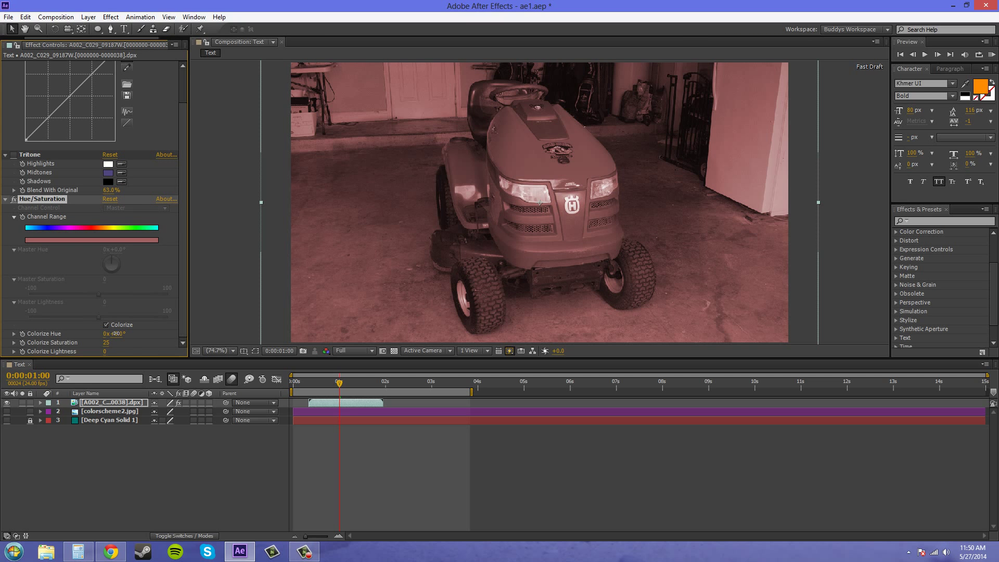
left_click_drag(118, 334, 102, 349)
mouse_move(107, 344)
left_mouse_down()
mouse_move(161, 352)
mouse_move(67, 347)
mouse_move(119, 353)
mouse_move(93, 350)
mouse_move(119, 356)
mouse_move(103, 354)
left_mouse_up()
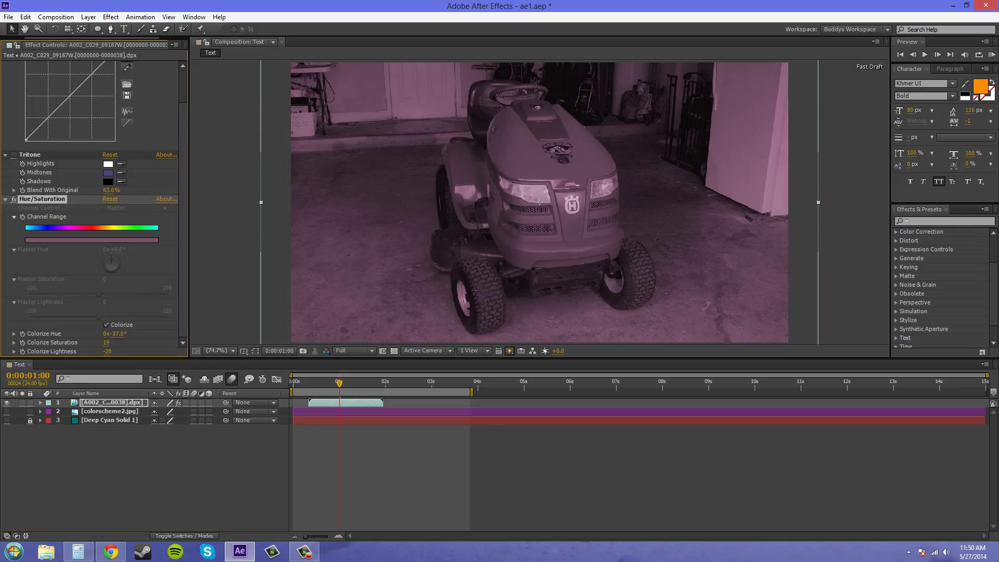
Step: Turn off Colorize and create a 1280×720 teal solid layer named 'hue'
left_click(107, 325)
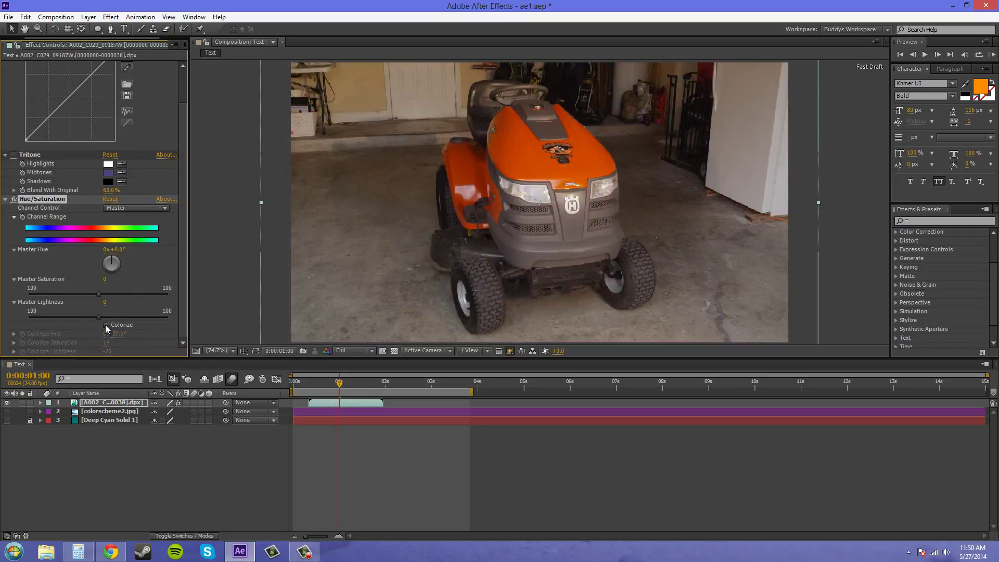
left_click(88, 18)
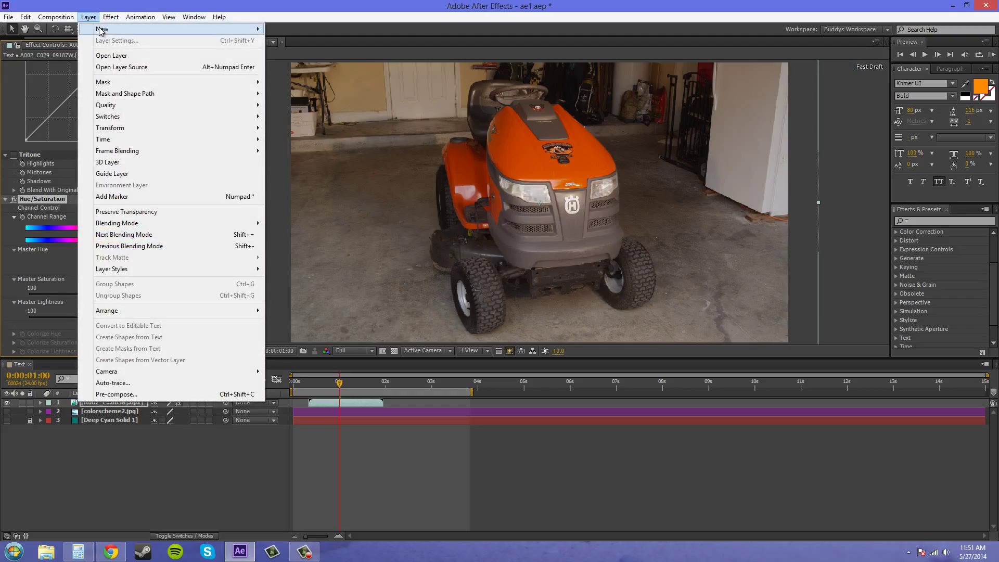
mouse_move(250, 27)
left_click(330, 40)
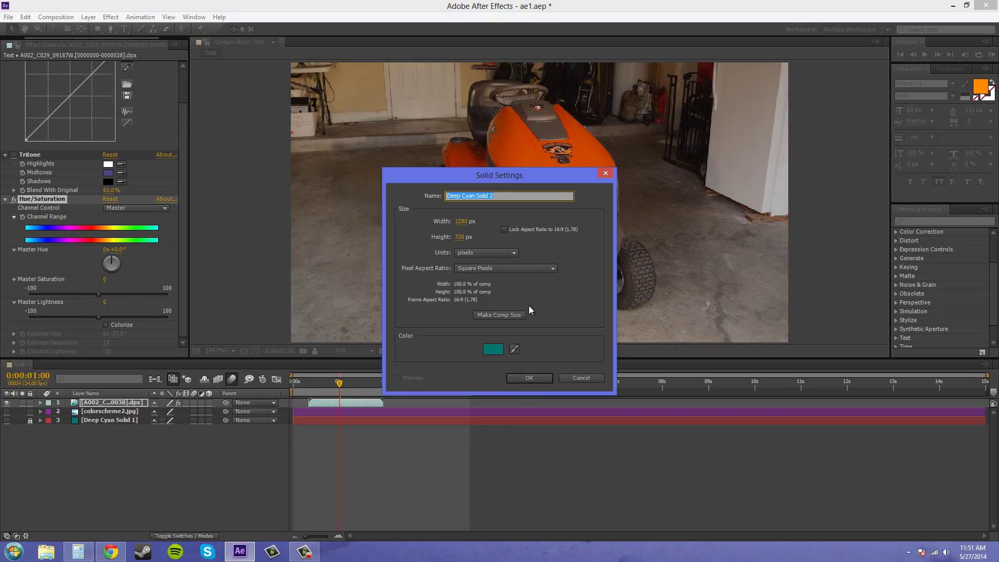
type("hue")
key("Return")
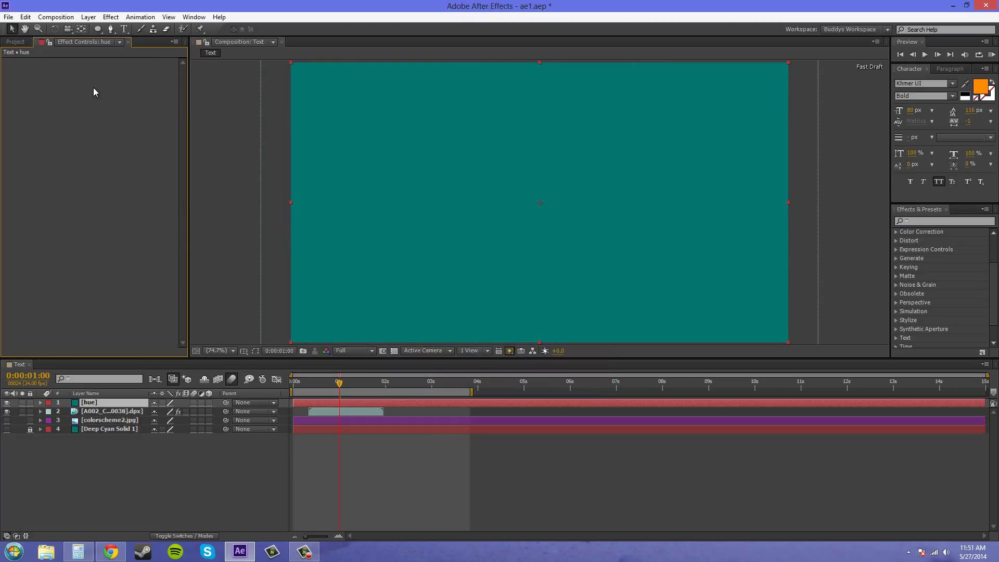
left_click(111, 16)
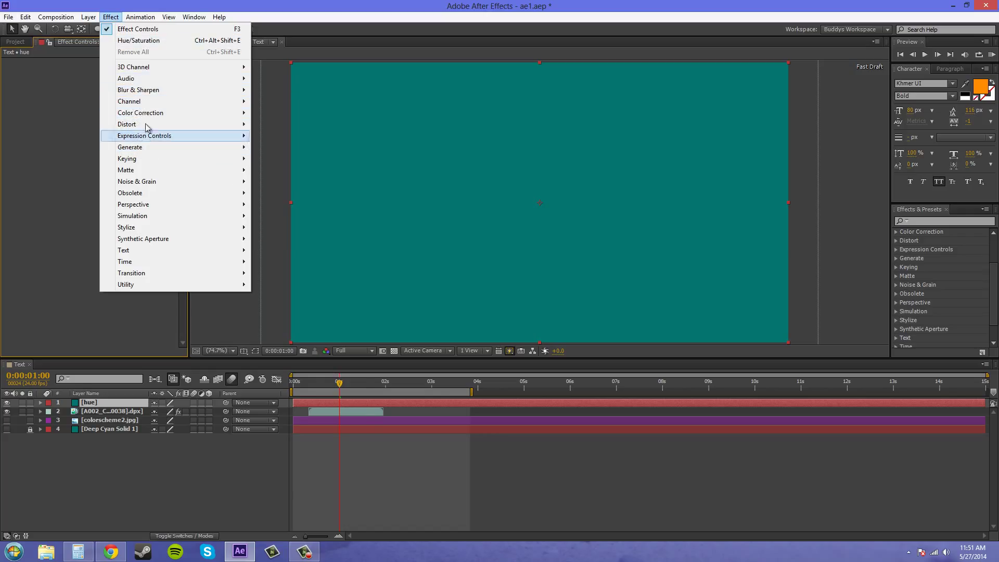
mouse_move(148, 113)
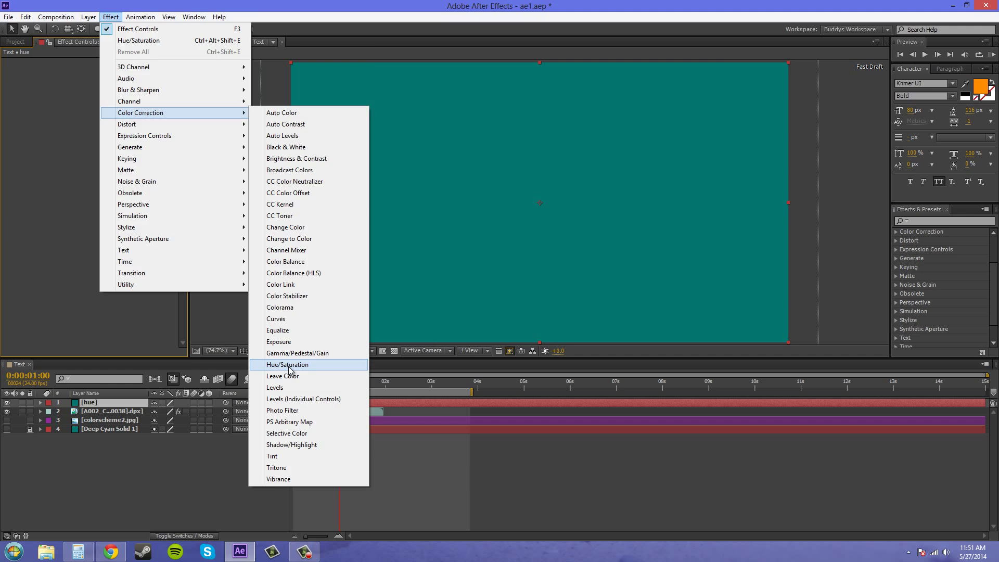
left_click(290, 365)
left_click(106, 188)
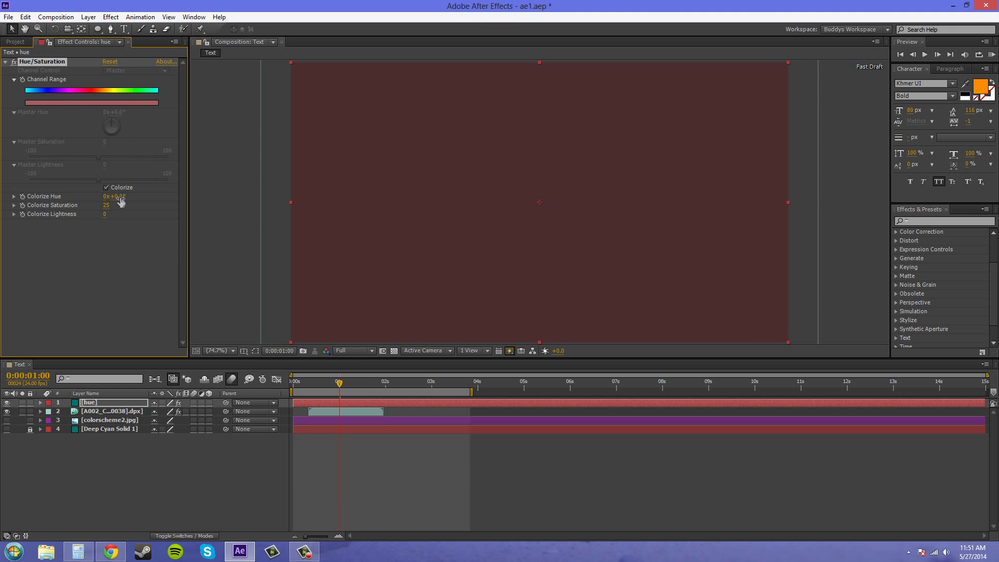
left_click_drag(121, 201, 173, 200)
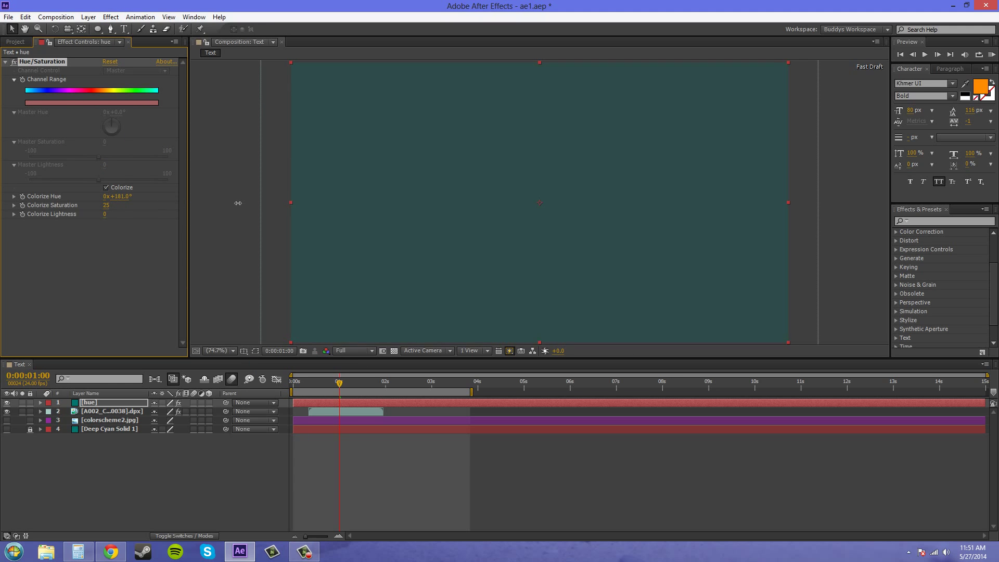
left_click_drag(238, 203, 147, 198)
key("ctrl+z")
left_click_drag(65, 195, 30, 206)
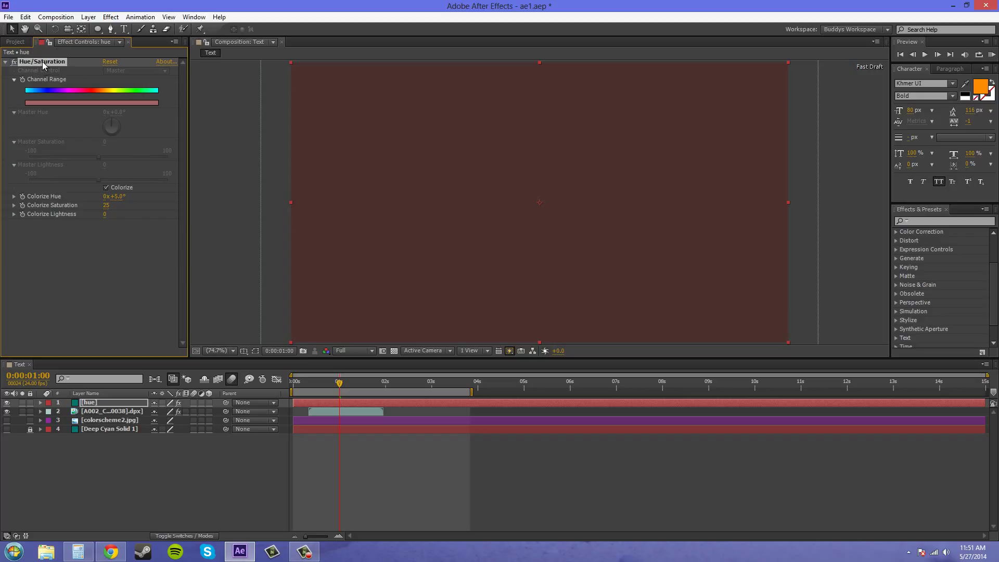
key("Delete")
left_click(132, 442)
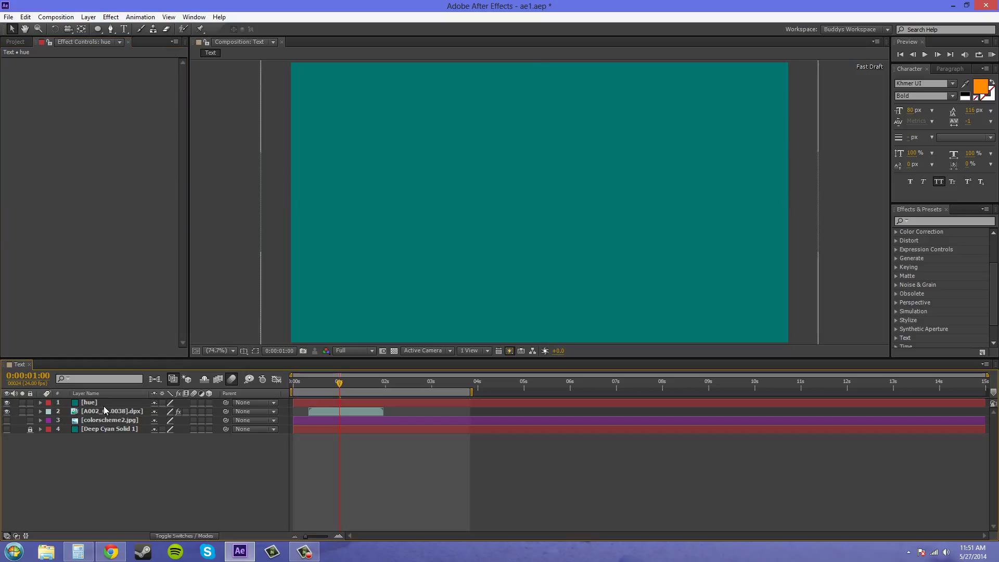
Step: Delete the hue solid and collapse the Hue/Saturation, Tritone and Curves effect settings
left_click(101, 404)
key("Delete")
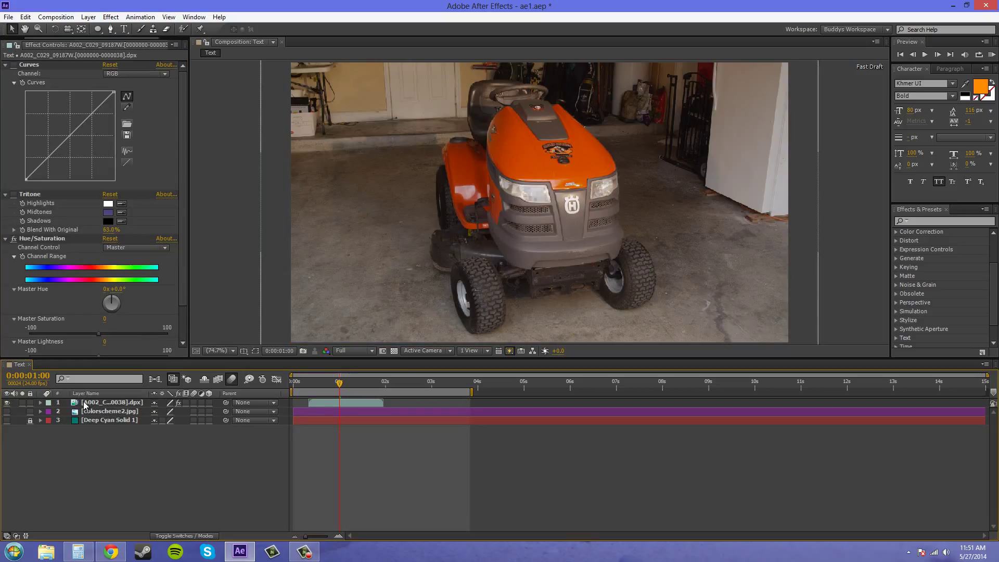
scroll(50, 190, "down", 2)
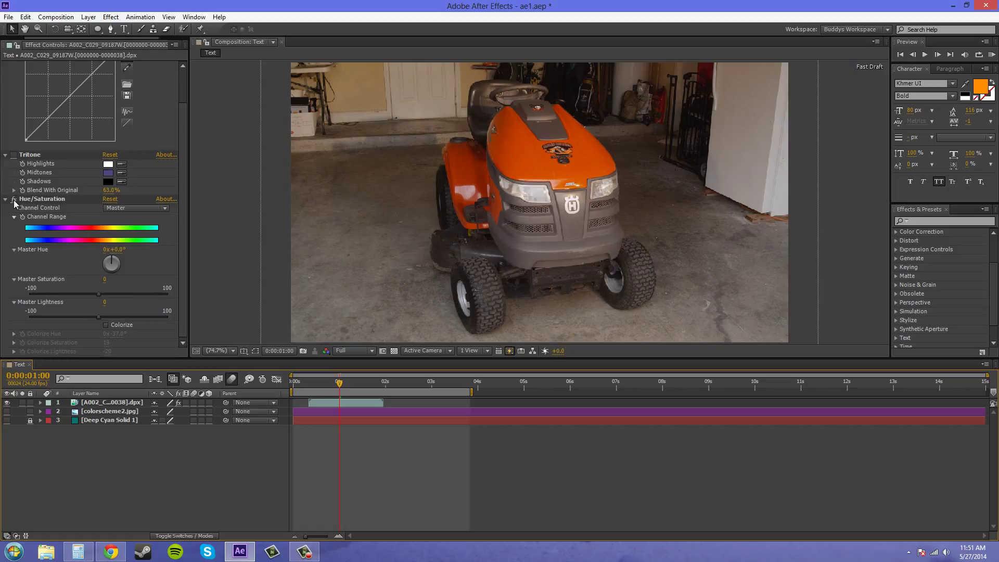
left_click(5, 199)
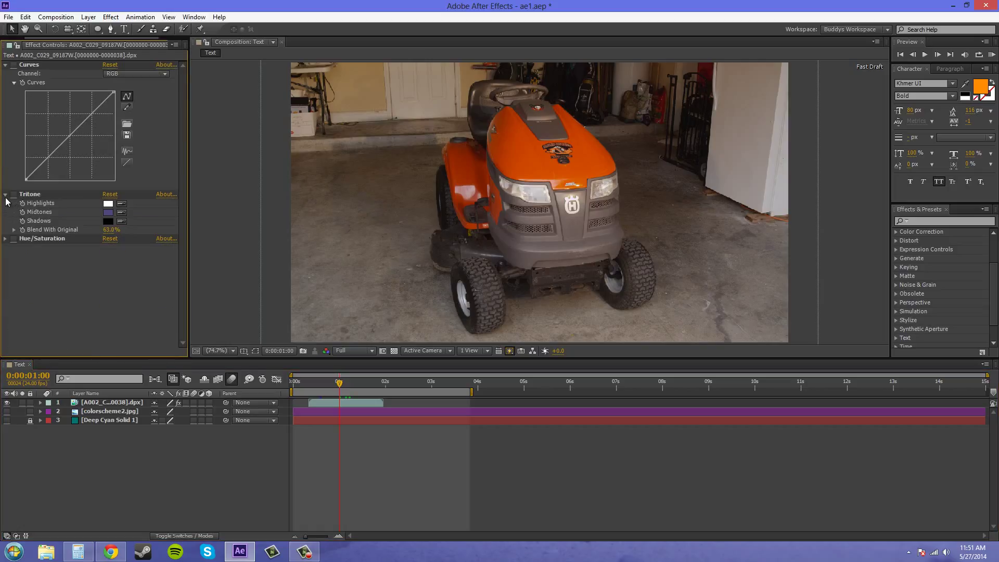
left_click(5, 195)
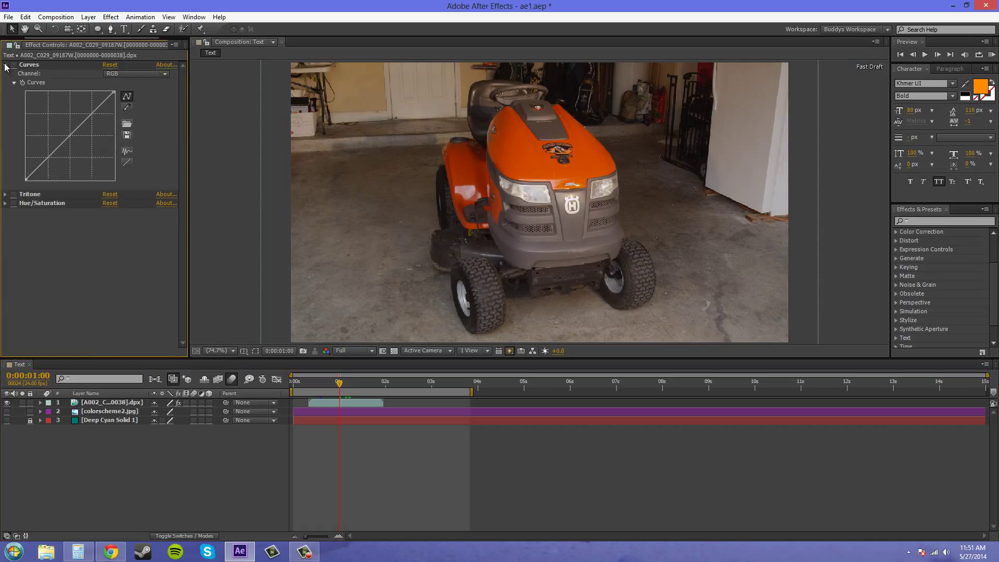
left_click(5, 65)
Step: Apply Color Correction > Levels to the tractor footage at default values
left_click(105, 17)
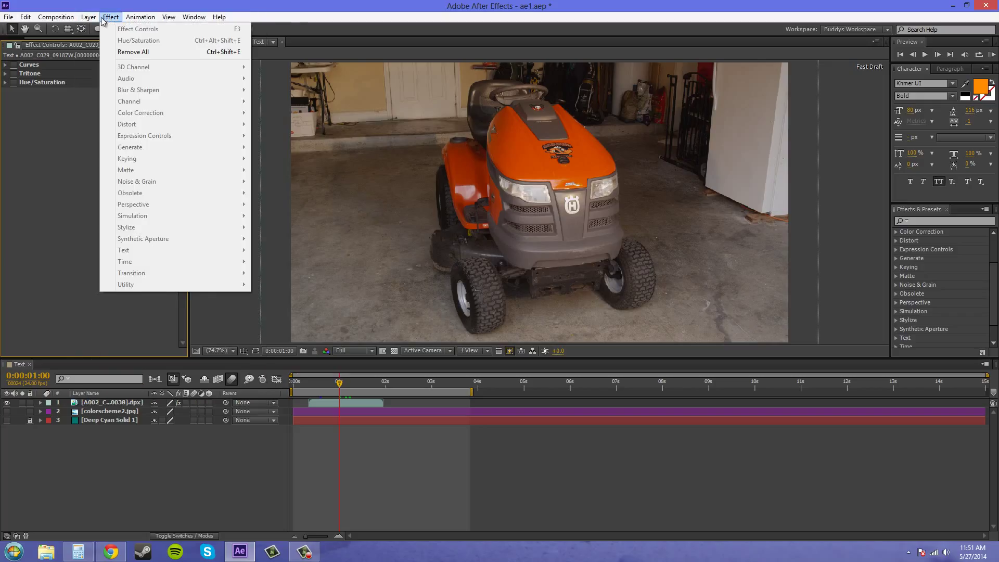
left_click(78, 399)
left_click(96, 402)
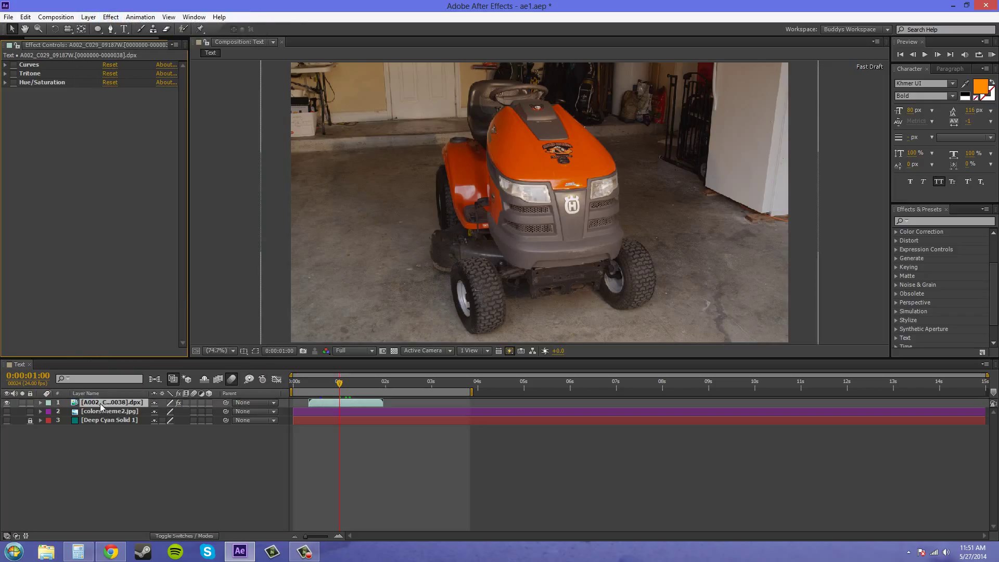
left_click(111, 17)
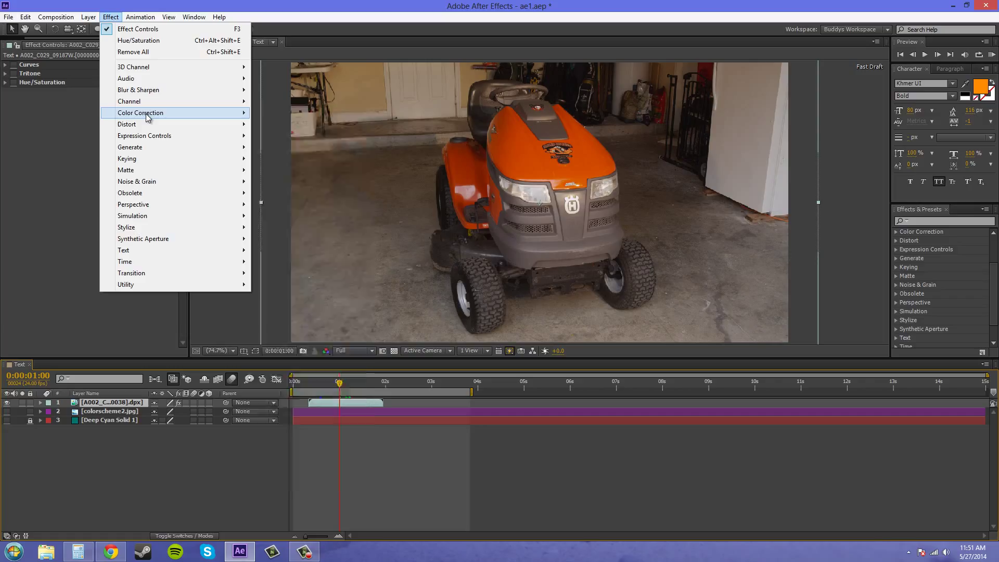
mouse_move(148, 117)
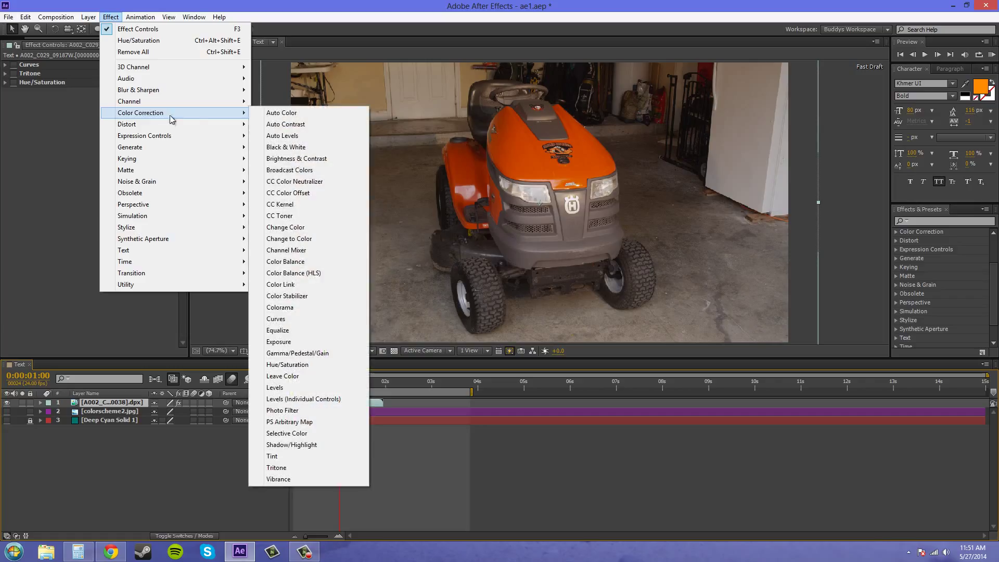
left_click(288, 391)
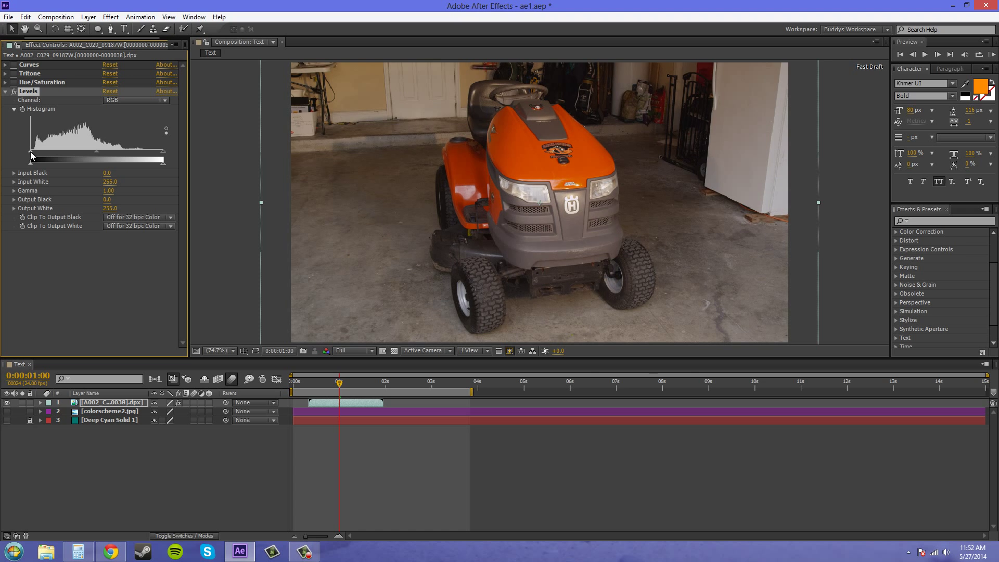
mouse_move(34, 155)
left_mouse_down()
mouse_move(71, 156)
mouse_move(27, 156)
left_mouse_up()
mouse_move(163, 151)
left_mouse_down()
mouse_move(104, 150)
mouse_move(176, 155)
left_mouse_up()
mouse_move(96, 151)
left_mouse_down()
mouse_move(124, 154)
mouse_move(62, 152)
mouse_move(100, 152)
left_mouse_up()
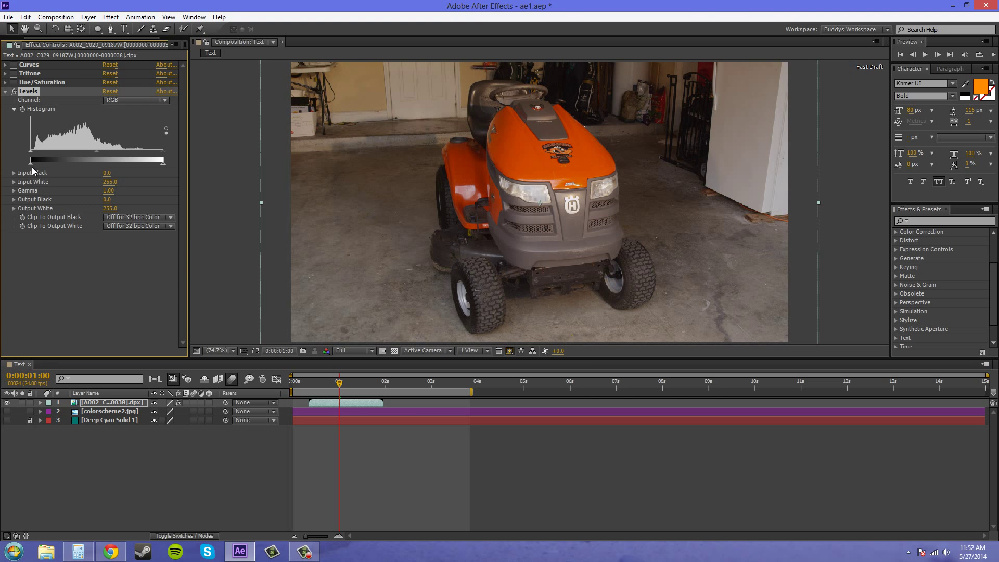
mouse_move(30, 163)
left_mouse_down()
mouse_move(81, 170)
mouse_move(16, 165)
left_mouse_up()
left_click_drag(163, 164, 195, 170)
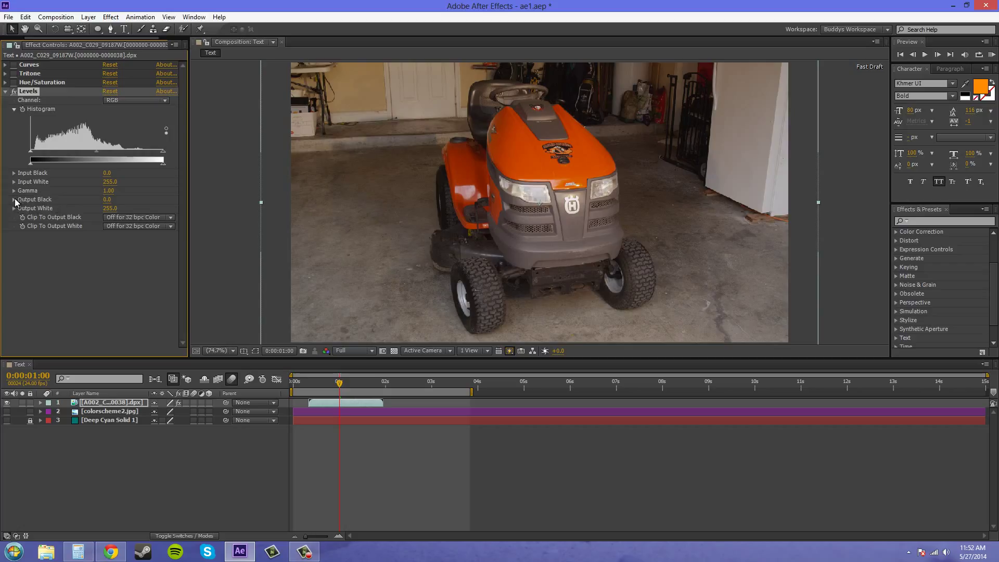
left_click_drag(163, 164, 183, 173)
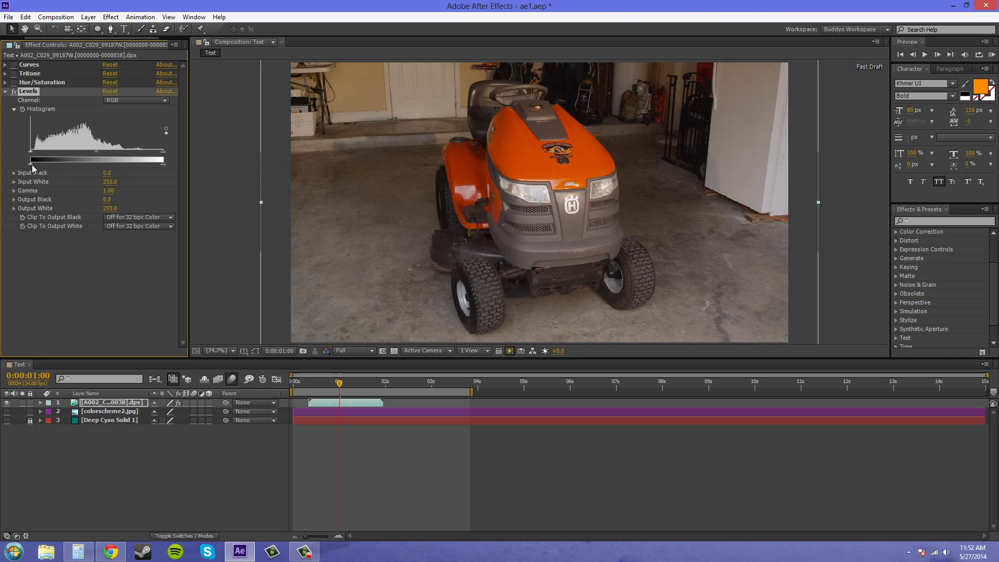
mouse_move(30, 164)
left_mouse_down()
mouse_move(73, 165)
mouse_move(29, 164)
left_mouse_up()
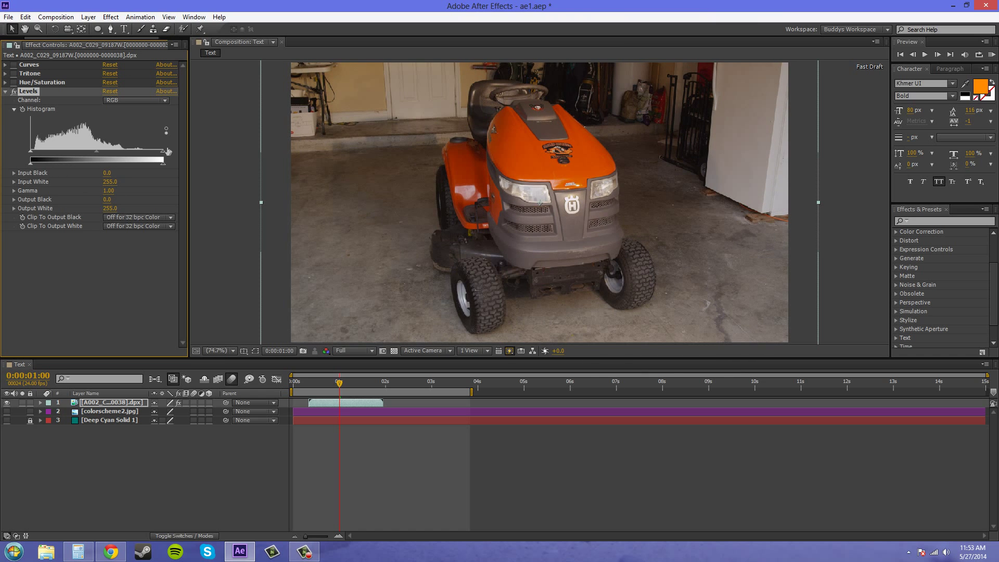
mouse_move(163, 156)
left_mouse_down()
mouse_move(108, 149)
mouse_move(163, 151)
left_mouse_up()
mouse_move(97, 152)
left_mouse_down()
mouse_move(111, 152)
mouse_move(87, 152)
mouse_move(103, 163)
left_mouse_up()
left_click_drag(32, 154, 2, 152)
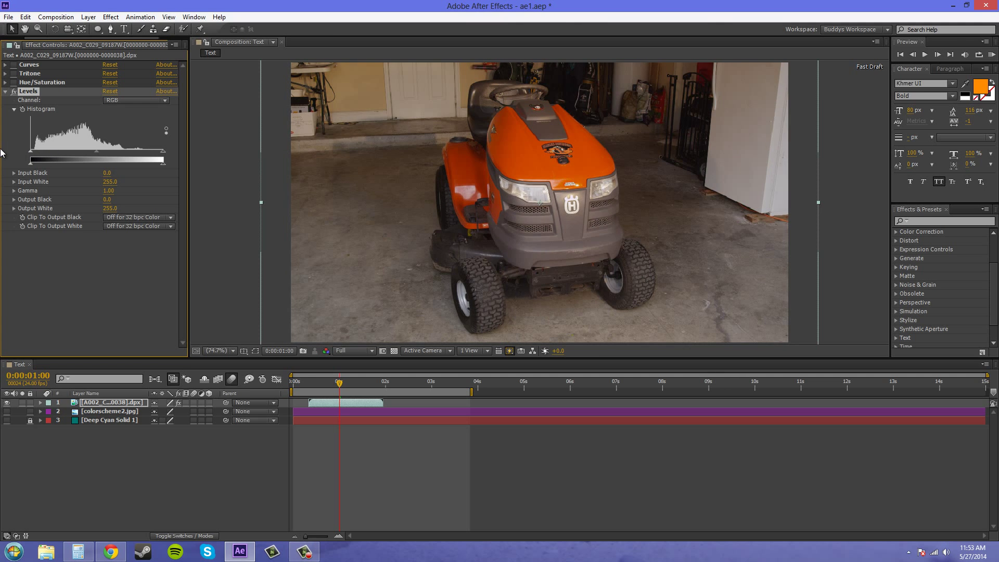
left_click(90, 306)
left_click(127, 99)
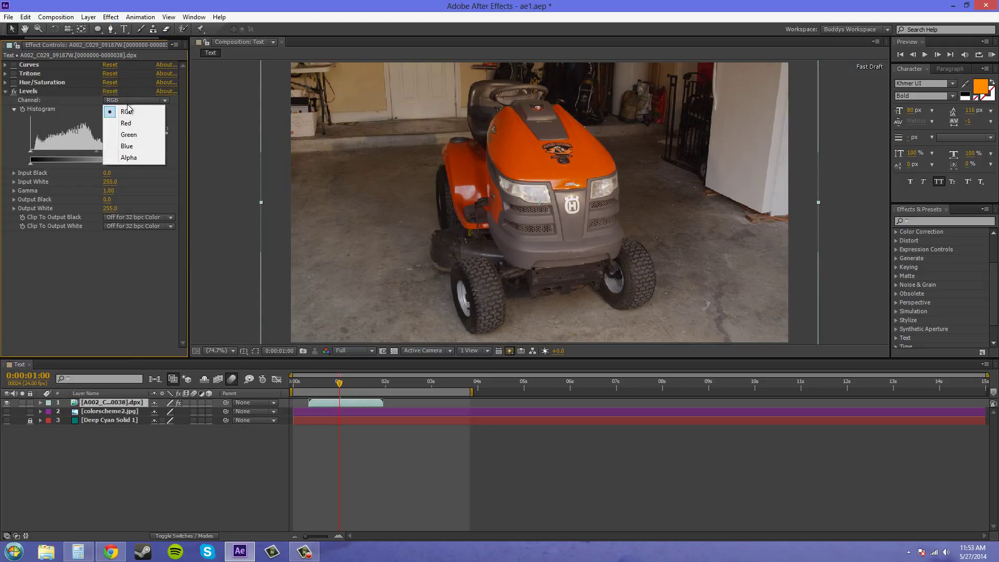
left_click(127, 123)
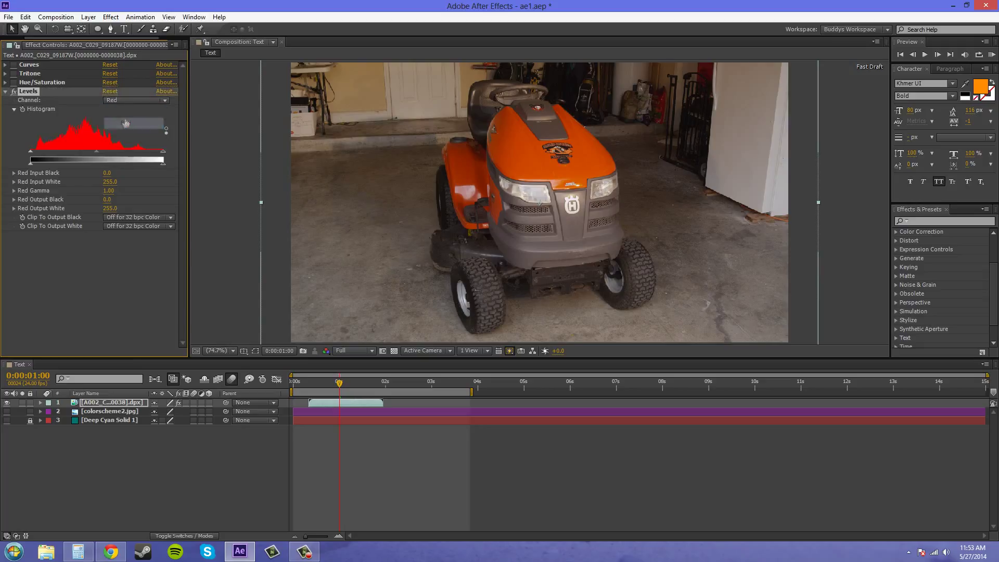
mouse_move(159, 155)
left_mouse_down()
mouse_move(128, 153)
mouse_move(164, 152)
left_mouse_up()
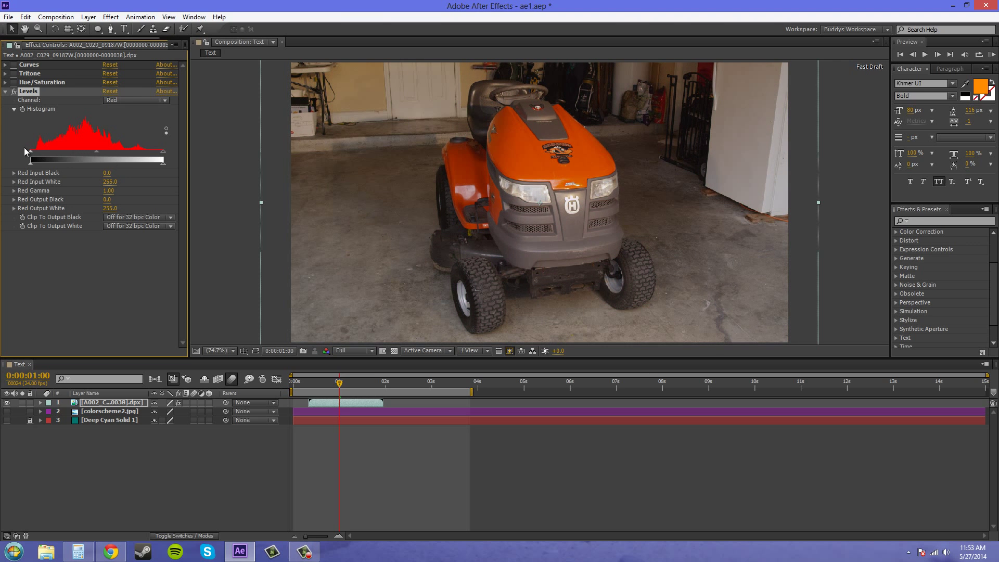
left_click_drag(30, 151, 8, 151)
left_click(133, 99)
left_click(130, 89)
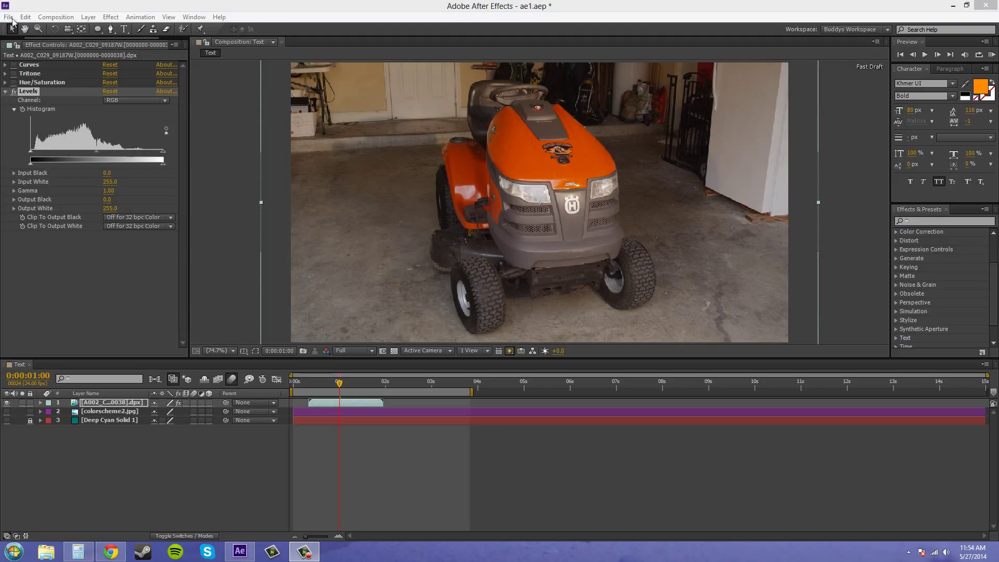
Step: Collapse Levels, apply a Color Correction > Tint effect, and scrub Amount to Tint
left_click(16, 93)
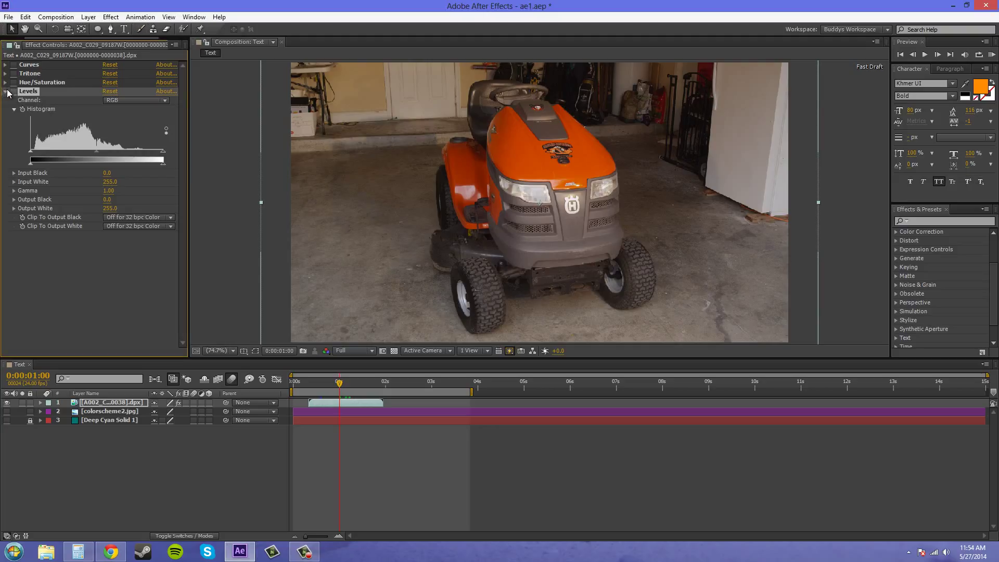
left_click(5, 91)
left_click(111, 17)
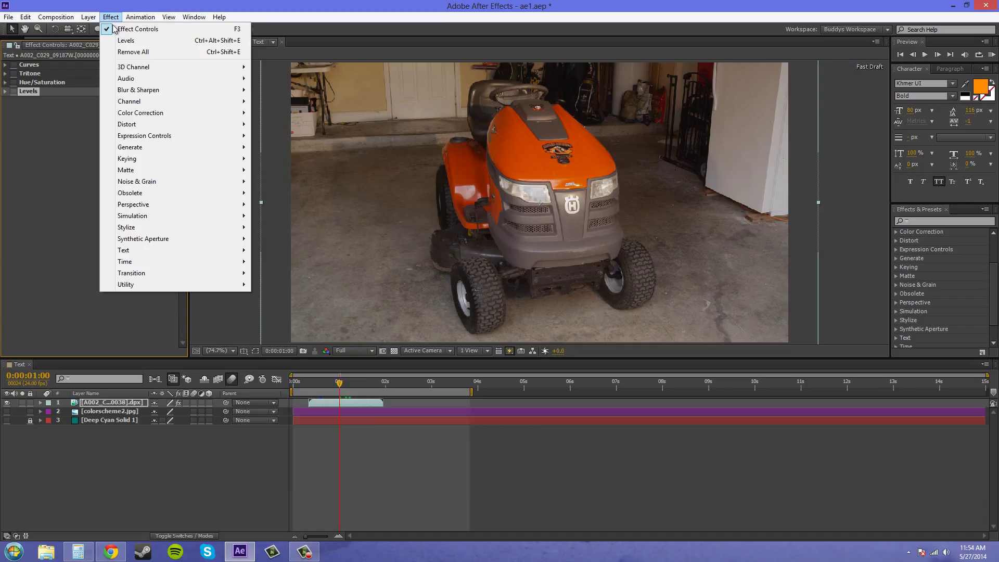
mouse_move(150, 113)
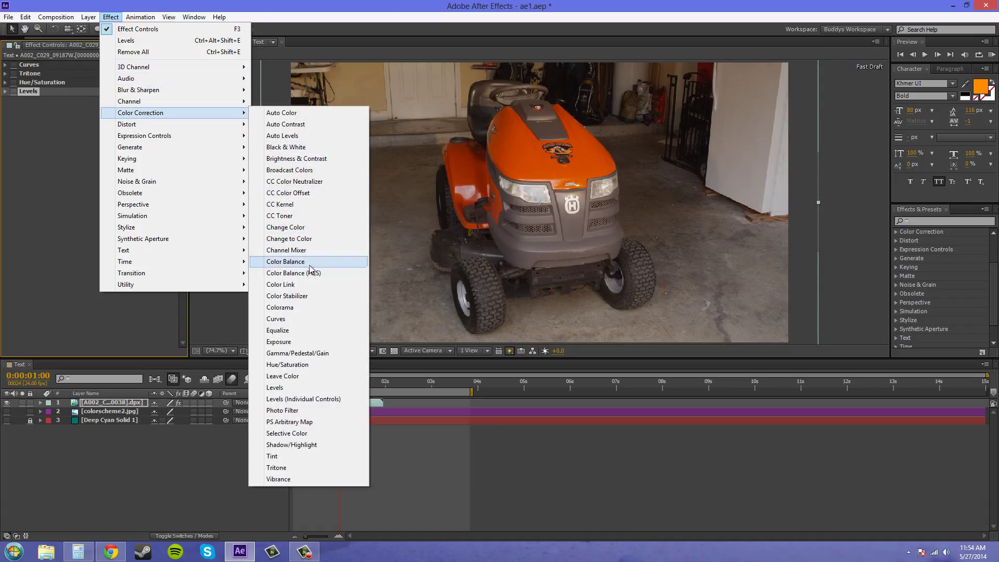
left_click(274, 457)
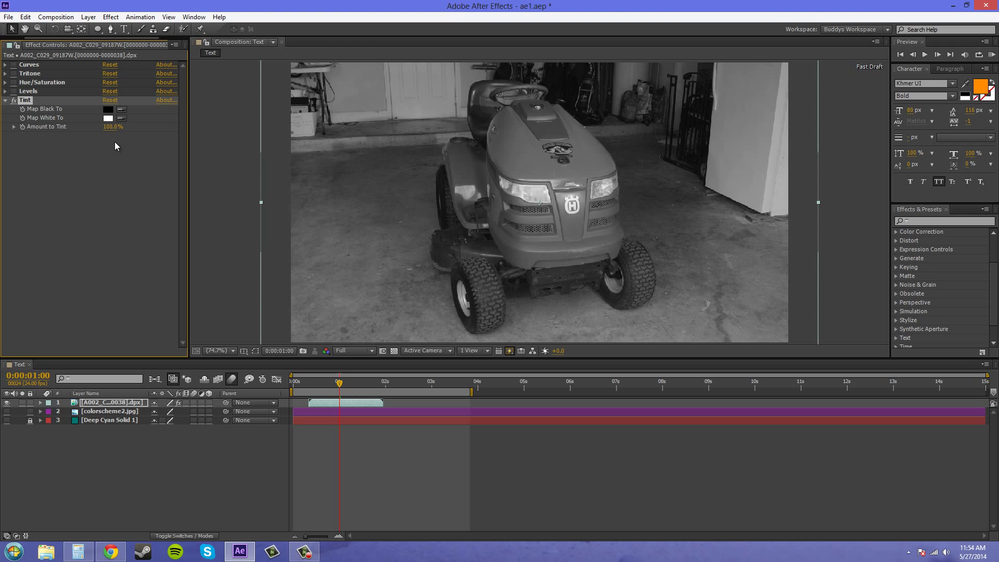
left_click_drag(111, 127, 235, 139)
Step: Set the Tint's Map White To light cyan and Map Black To dark grey
left_click(109, 118)
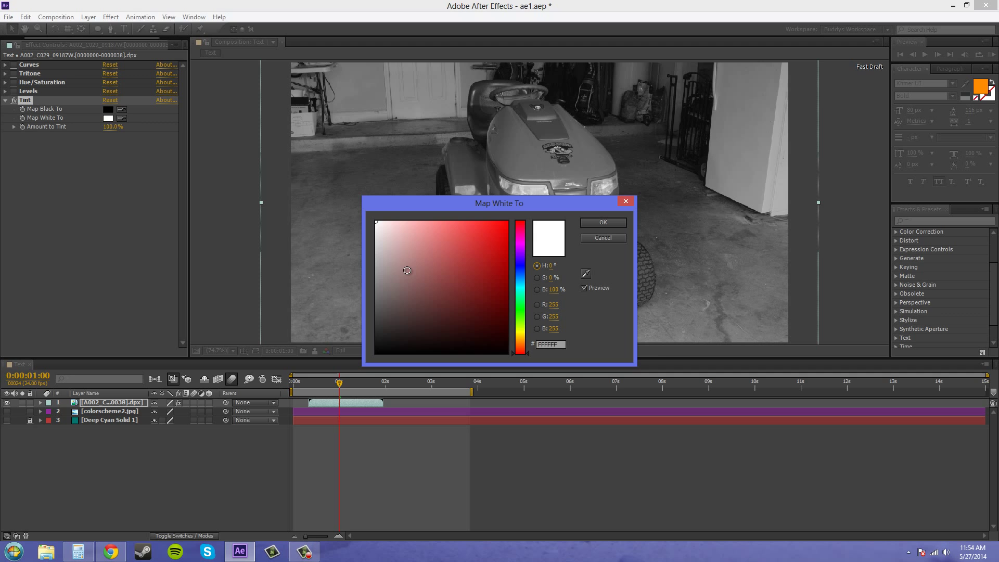
left_click_drag(521, 293, 521, 282)
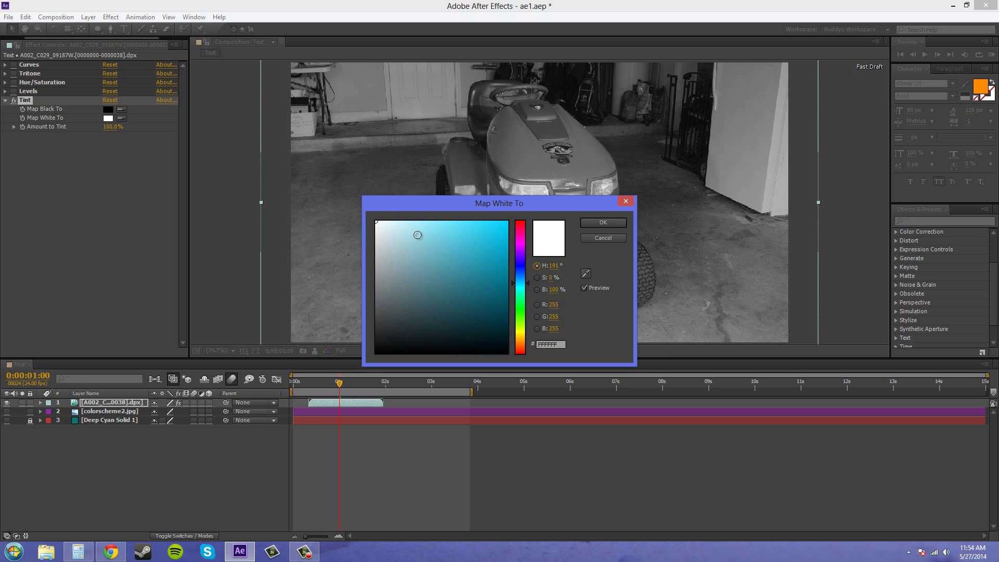
left_click_drag(402, 225, 488, 223)
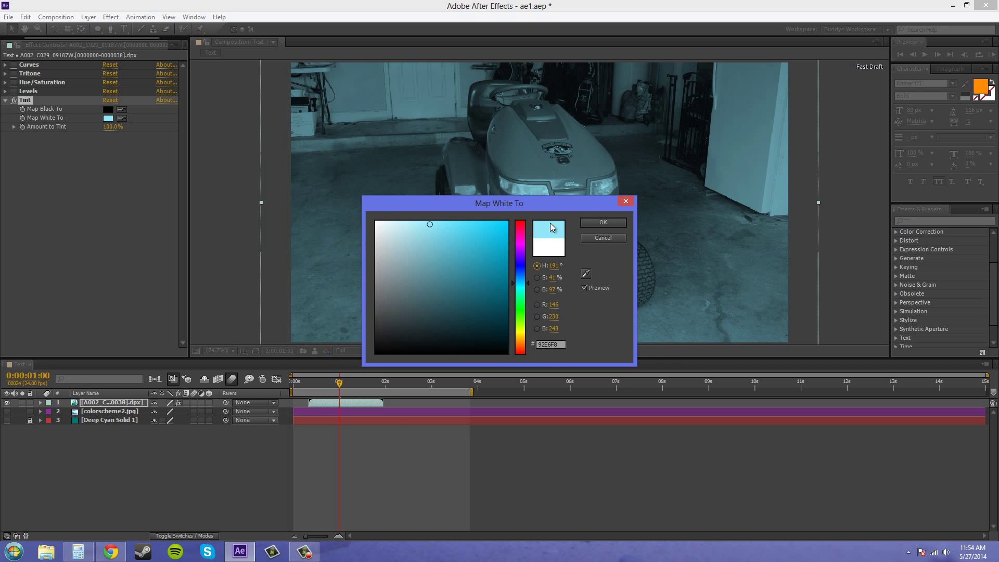
left_click(599, 223)
left_click(108, 109)
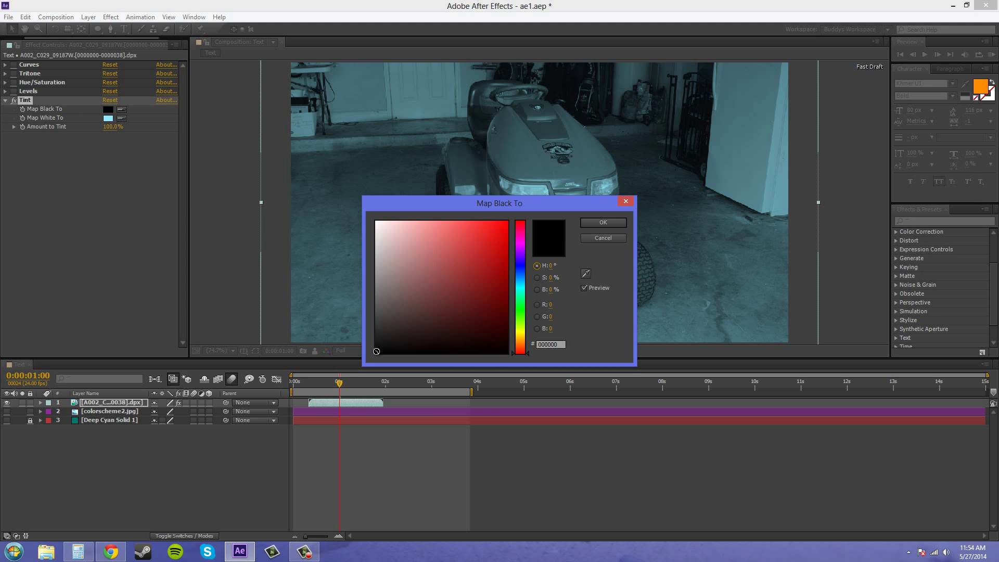
left_click_drag(376, 351, 375, 329)
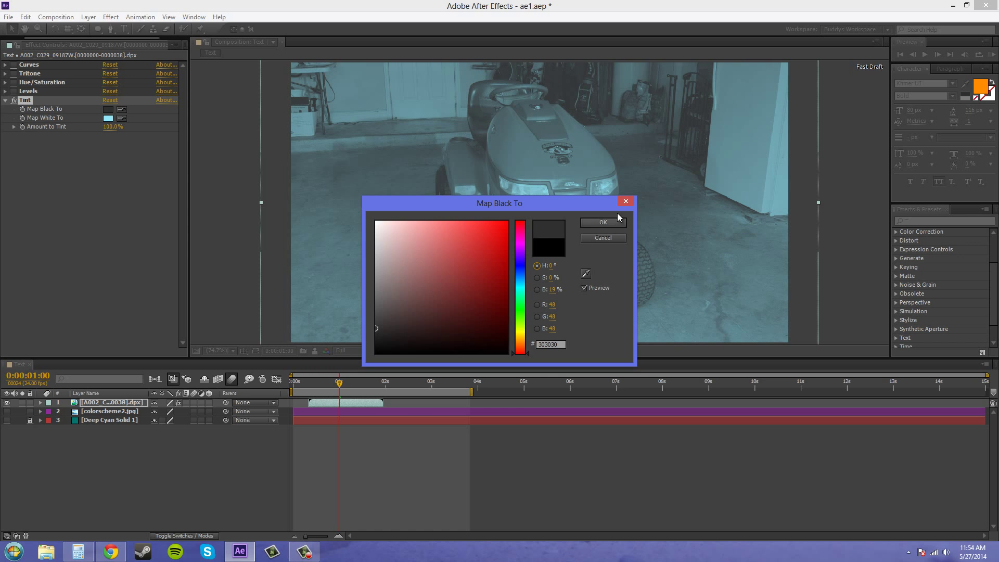
left_click(604, 223)
Step: Lower Amount to Tint to 32% and briefly review the Levels settings
left_click_drag(112, 127, 86, 123)
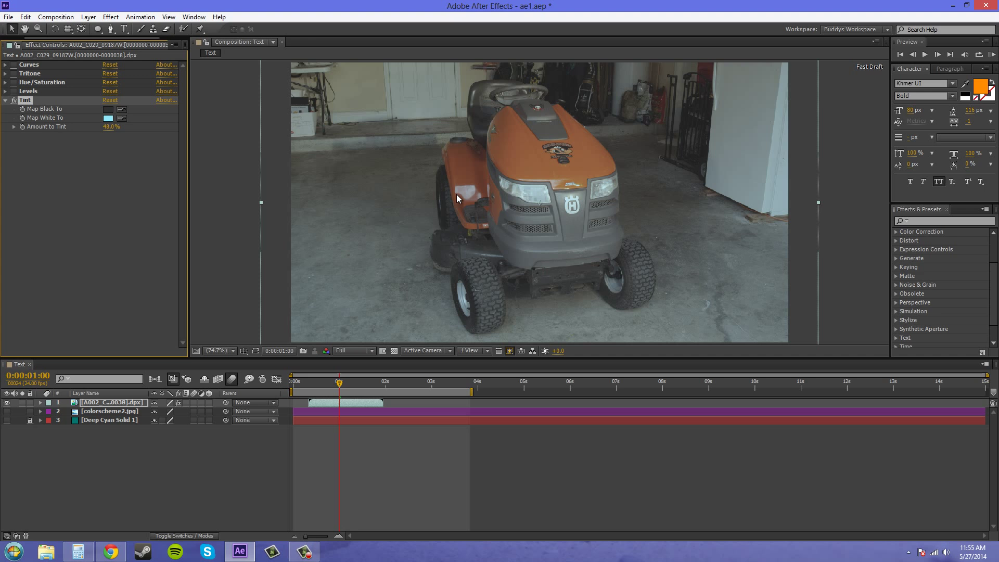
left_click_drag(110, 127, 94, 129)
left_click(5, 91)
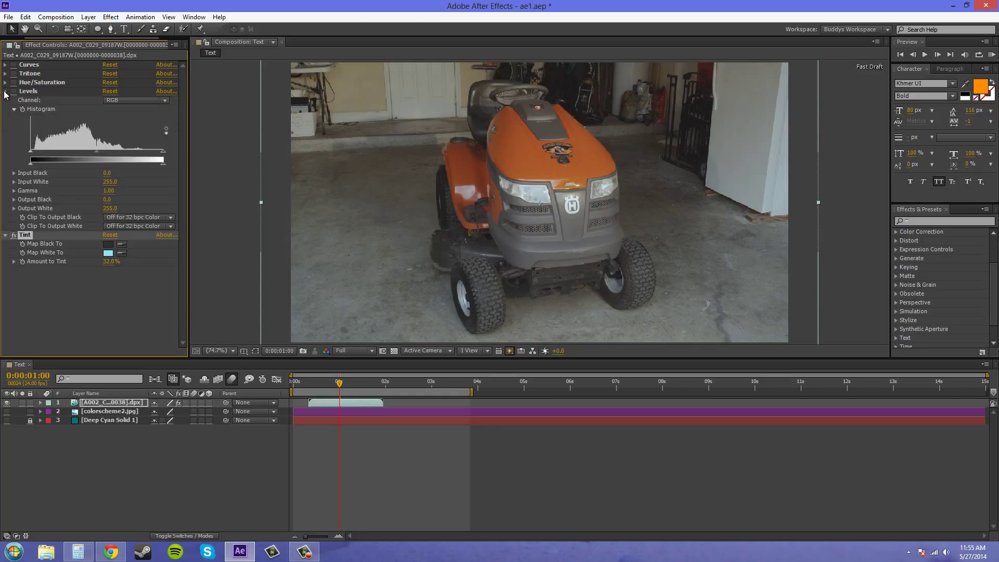
left_click(5, 92)
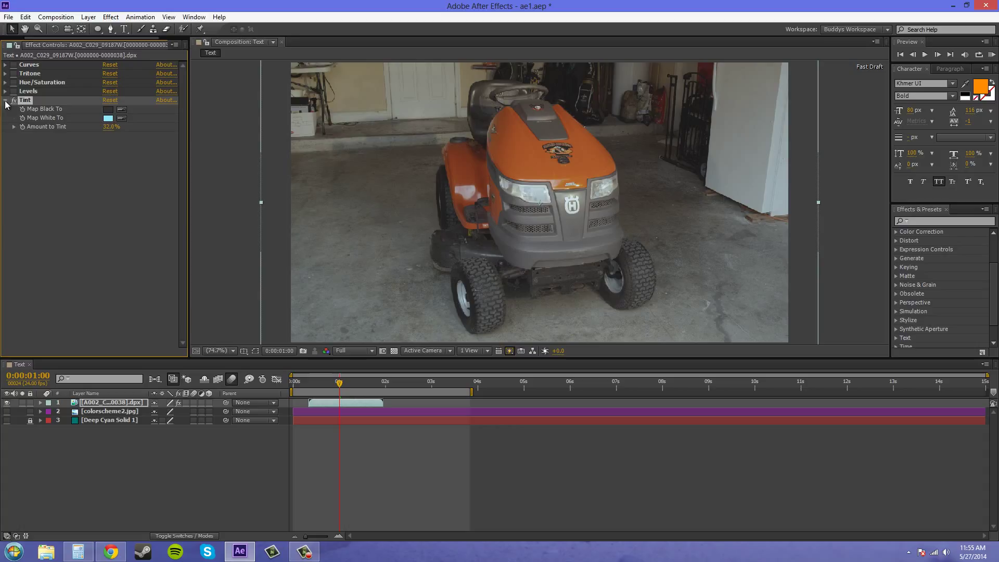